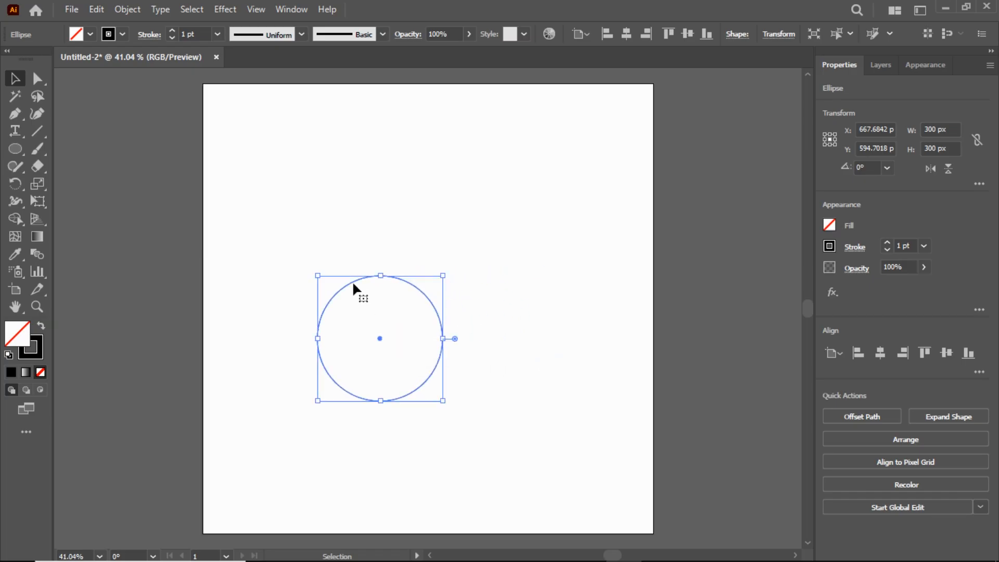
- Create a copy of the circle moved a distance of 212.5 px at an angle of 0°
click(127, 10)
mouse_move(178, 38)
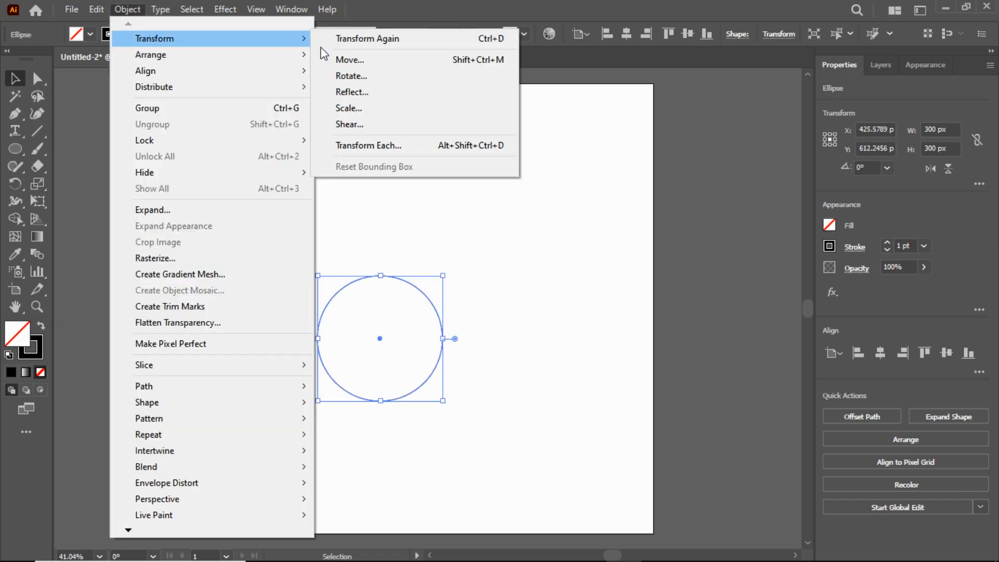
click(335, 59)
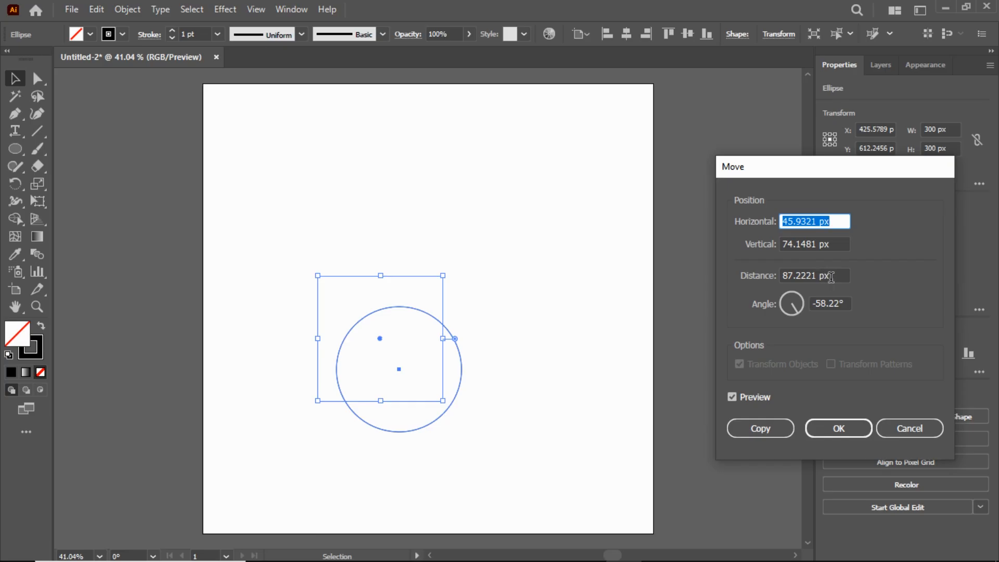
drag(831, 278, 776, 281)
text(212.5)
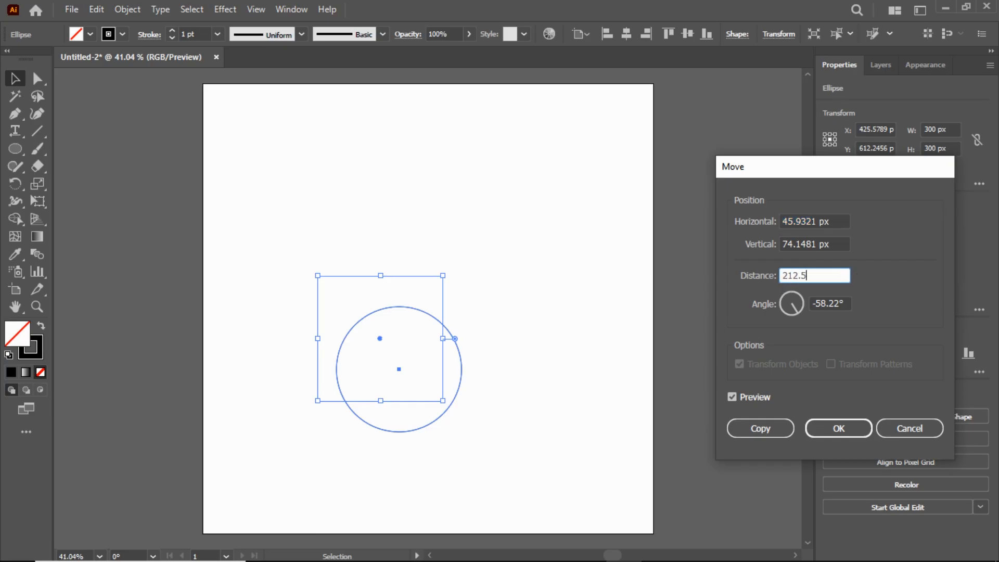
click(812, 306)
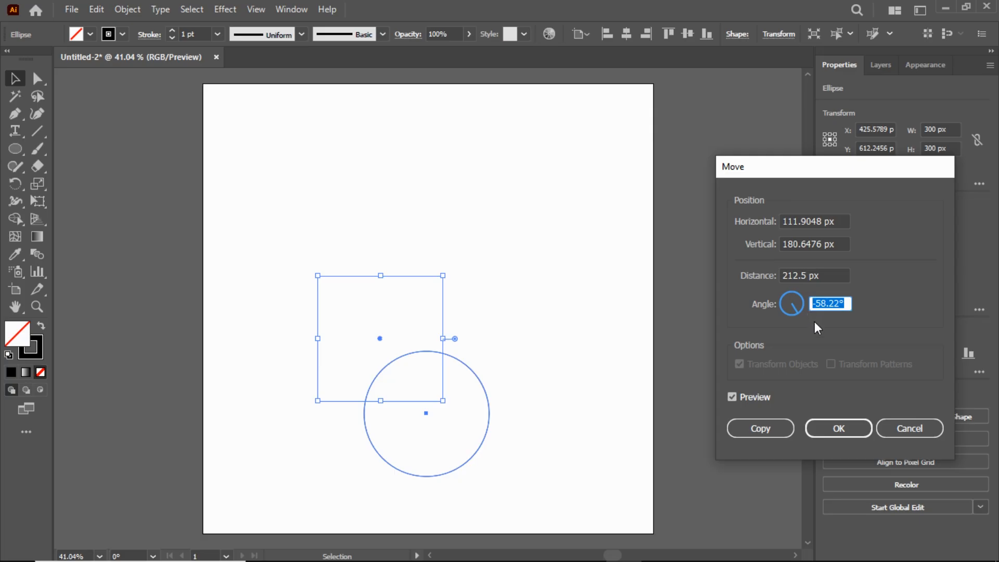
text(0)
drag(837, 244, 778, 254)
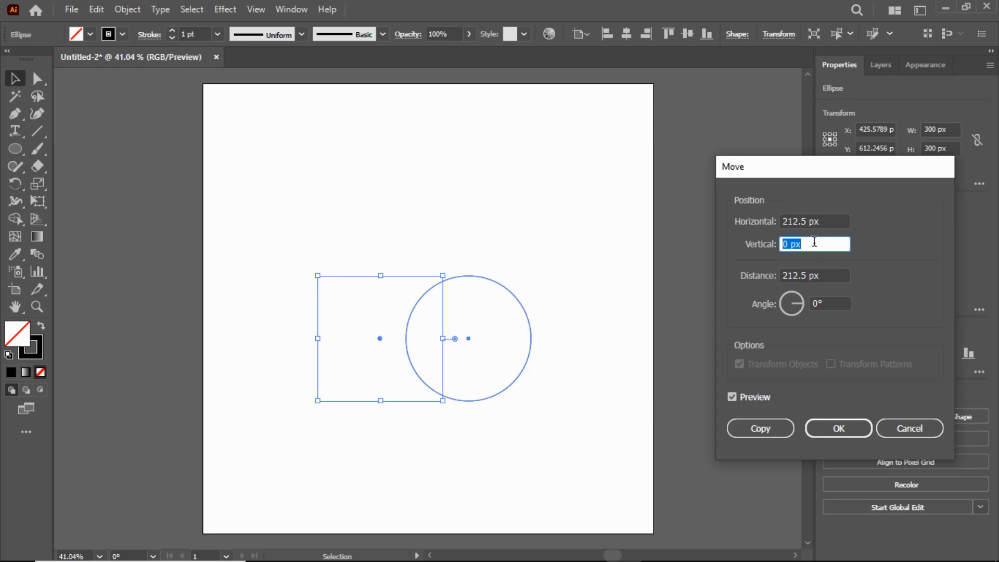
click(779, 430)
- Create a copy of the second circle rotated 45° around the original circle's center
drag(14, 183, 67, 184)
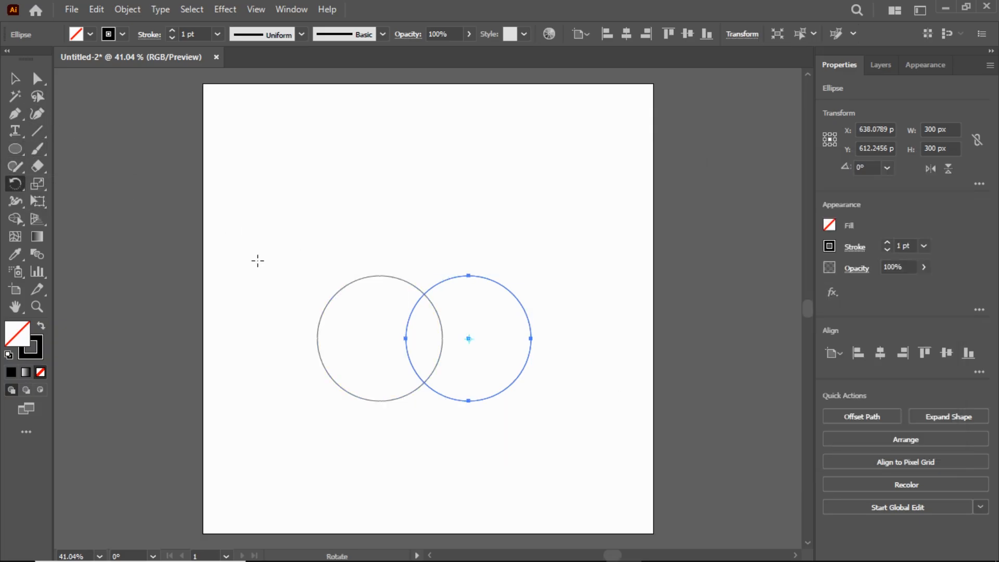
alt+click(380, 338)
drag(636, 190, 618, 193)
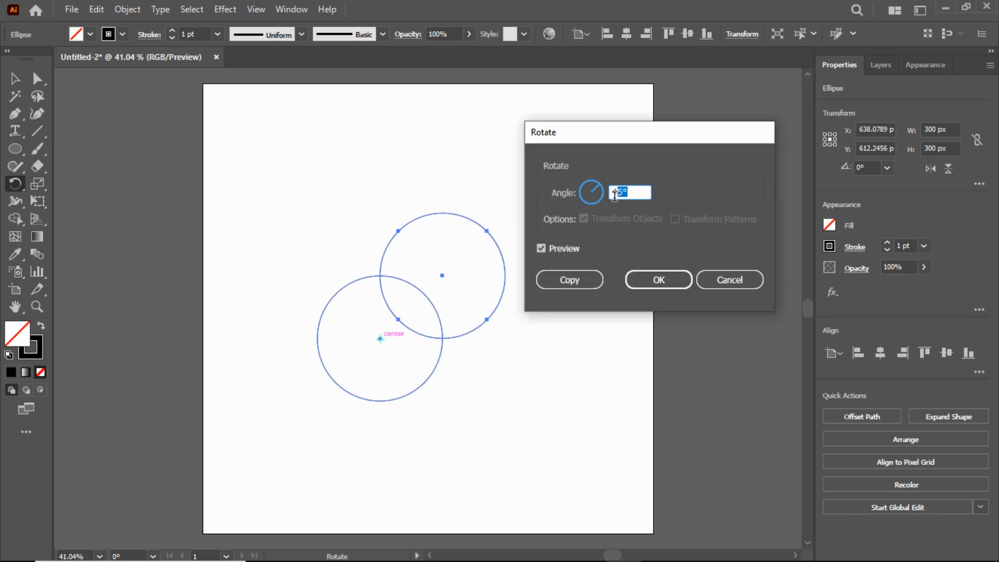
text(45)
click(570, 280)
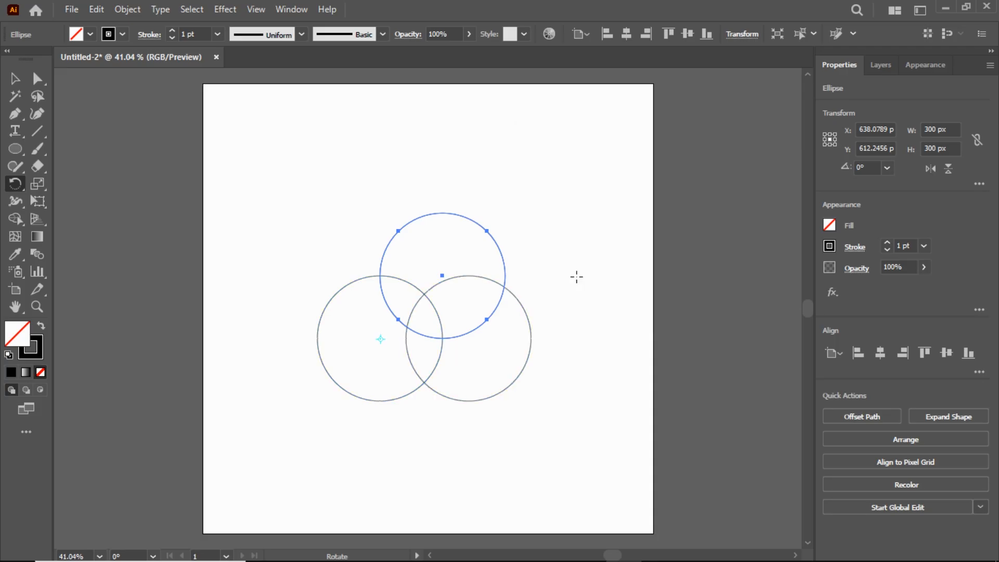
- Repeat the rotated copy six times to complete a ring of eight circles around the original
key(ctrl+d)
key(ctrl+d)
key(ctrl+d)
key(ctrl+d)
key(ctrl+d)
key(ctrl+d)
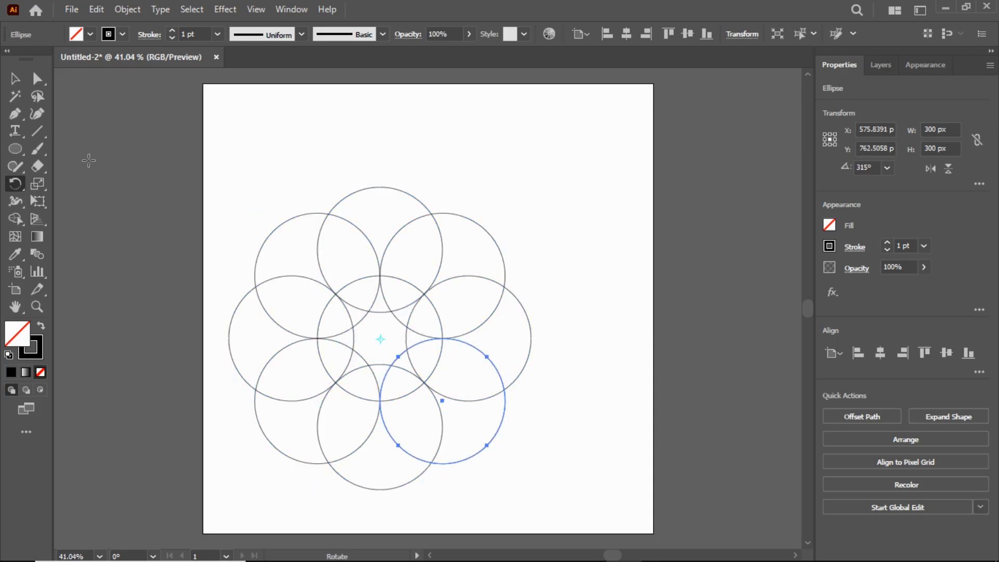
- Delete the original circle in the middle of the ring
click(20, 83)
click(344, 265)
click(352, 277)
click(352, 277)
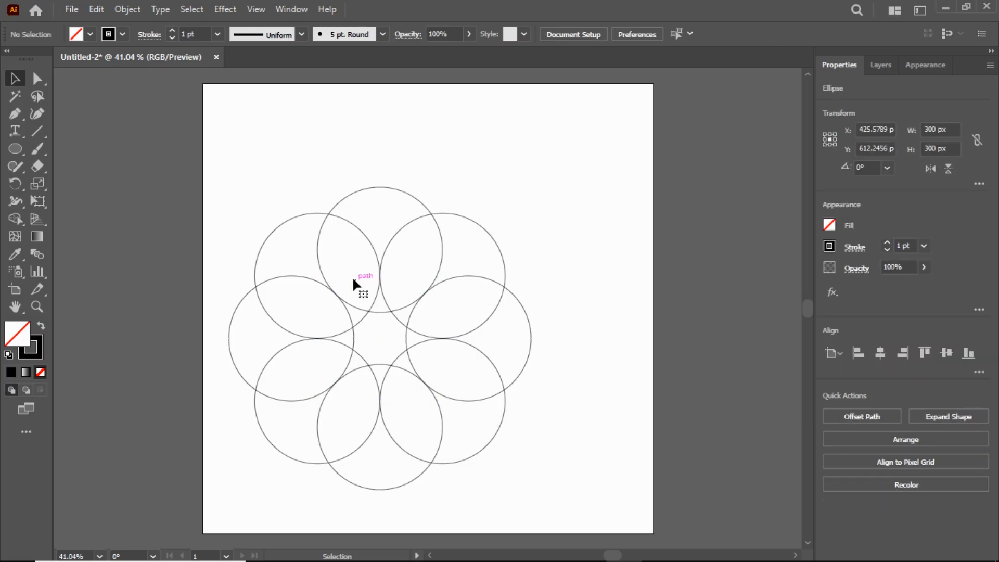
- Select all eight circles and move the ring to the horizontal center of the artboard
drag(326, 175, 471, 379)
drag(410, 308, 457, 269)
click(127, 8)
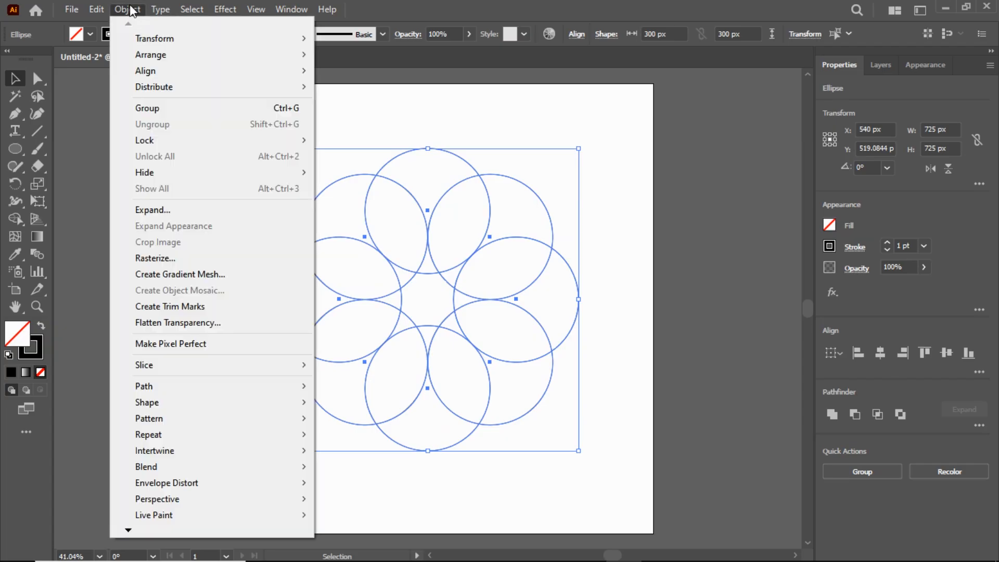
click(151, 104)
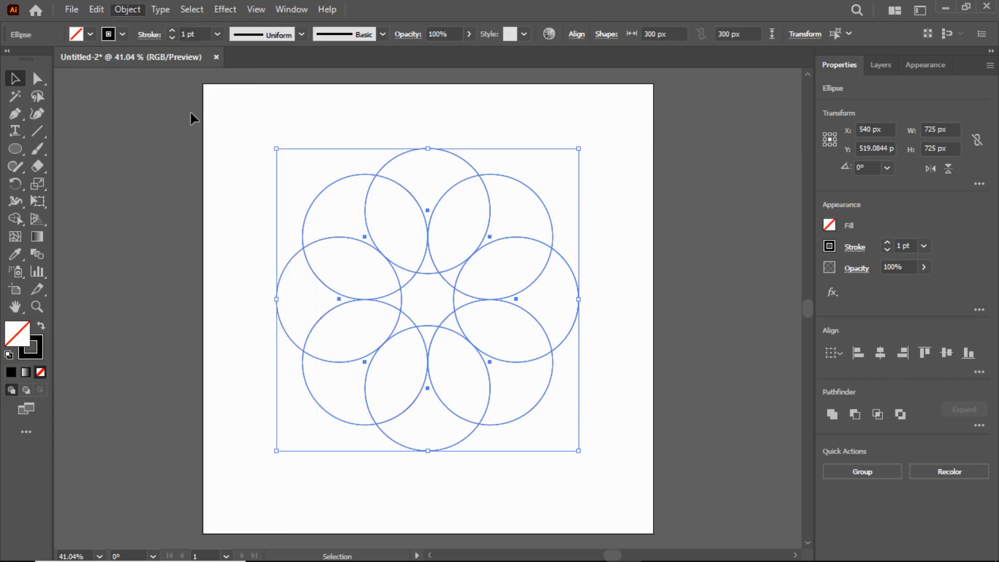
click(410, 117)
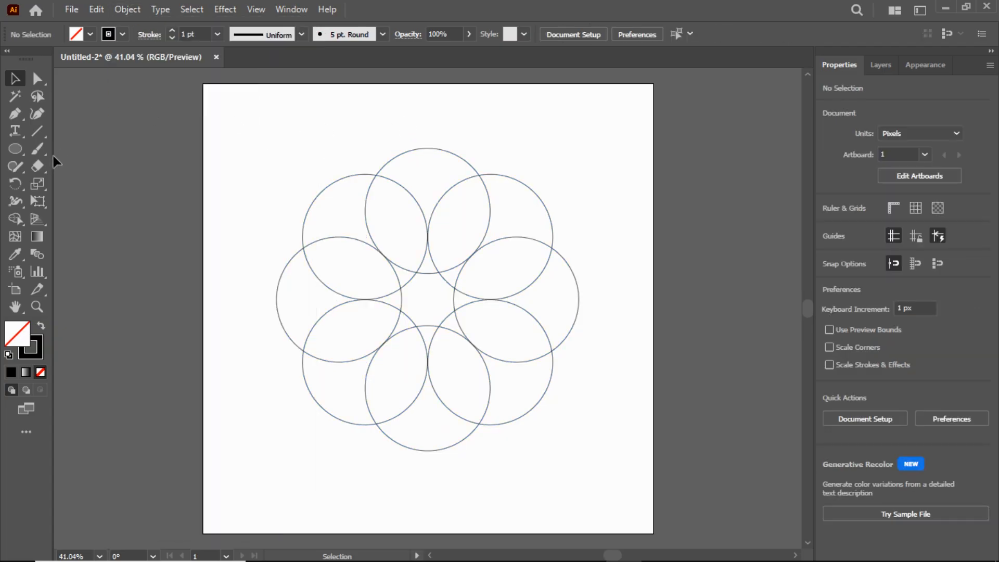
- Draw a rectangle about 408 × 344 px over the middle of the circle ring
right_click(16, 151)
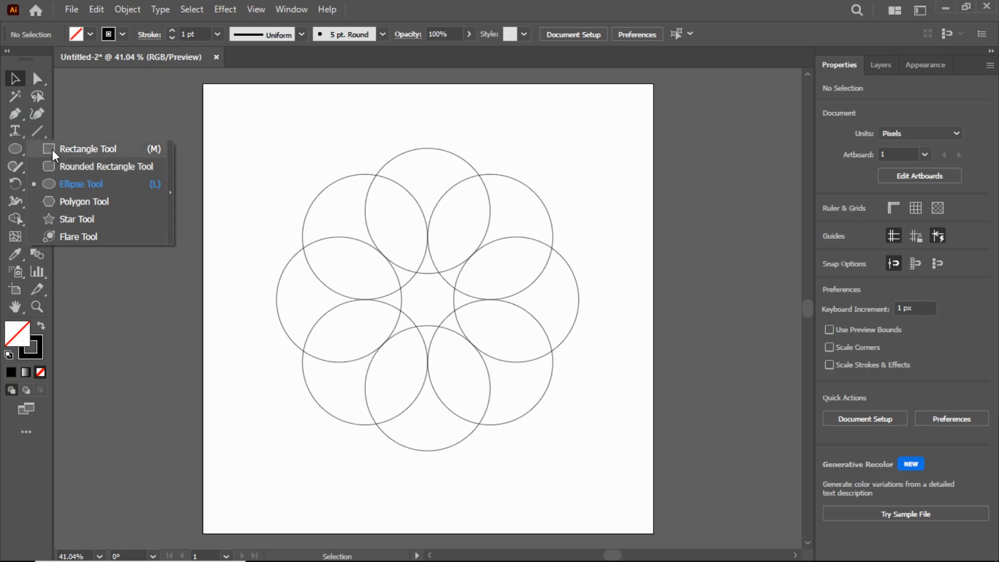
click(52, 148)
drag(338, 260, 509, 402)
- Move the rectangle's four corner points onto alternate outer intersections of the ring's circles to form a tilted square
click(35, 79)
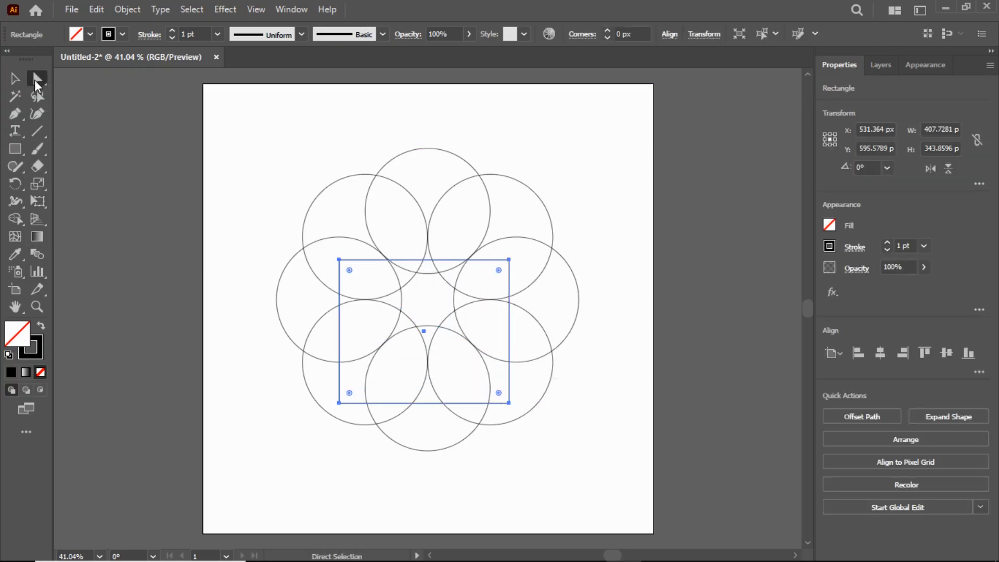
drag(339, 260, 303, 248)
drag(509, 260, 478, 175)
drag(509, 403, 552, 351)
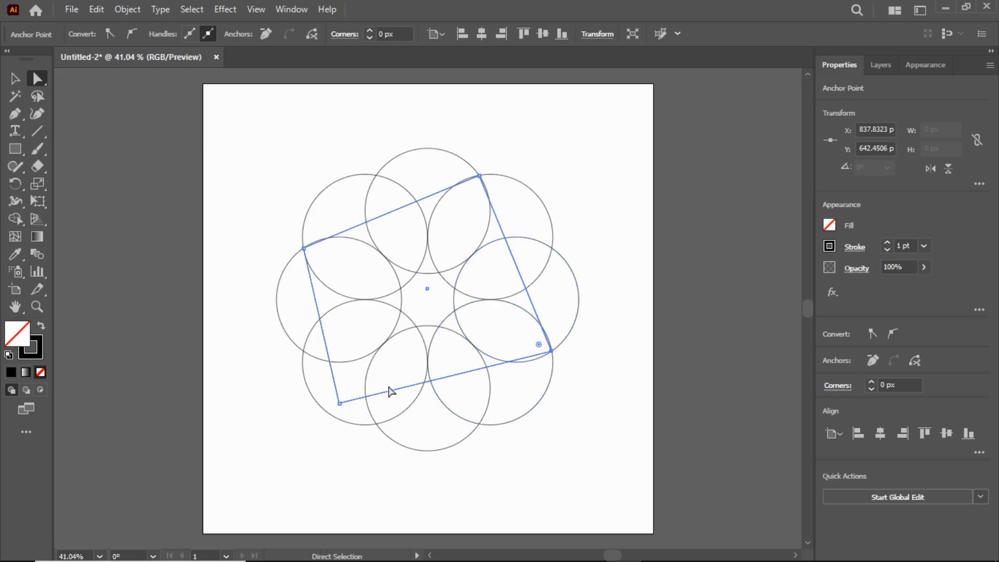
drag(340, 404, 376, 421)
click(20, 77)
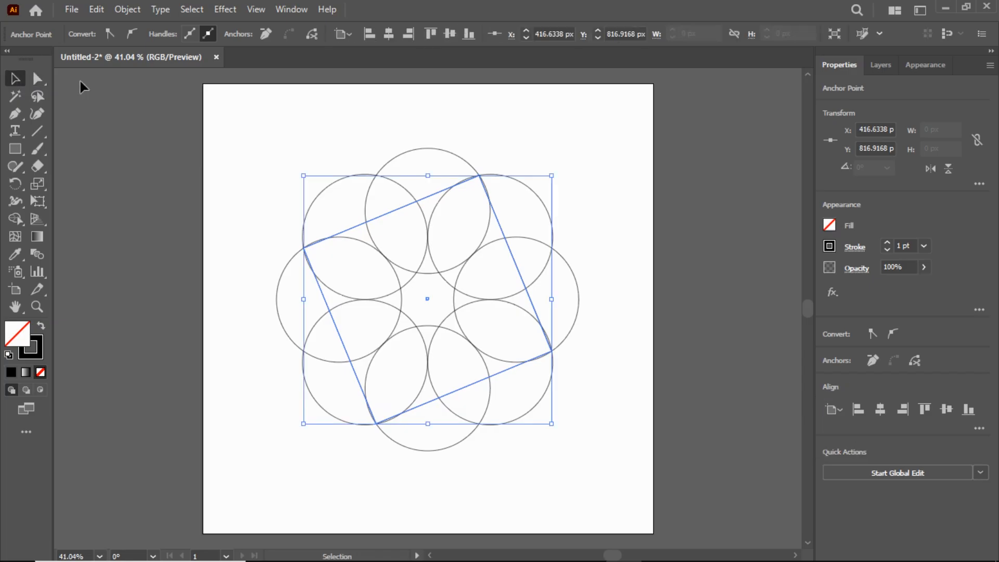
- Set the tilted square's stroke corner style to Round Join
click(207, 157)
click(391, 207)
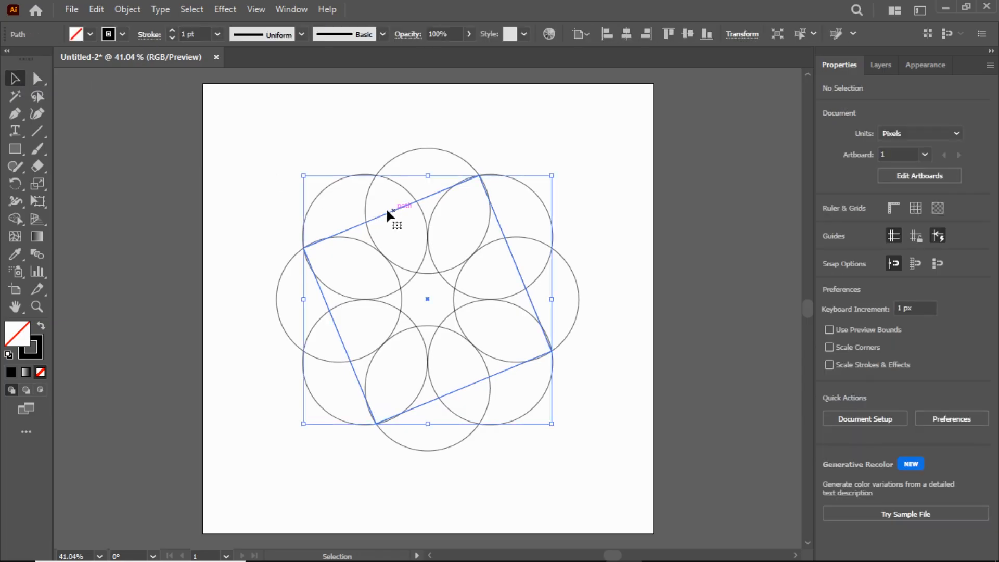
click(150, 36)
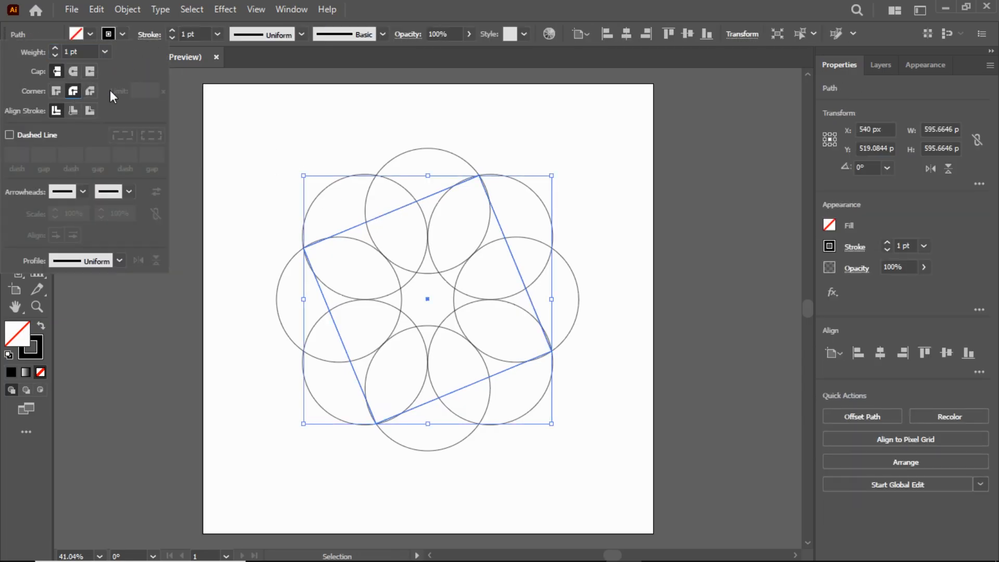
click(391, 111)
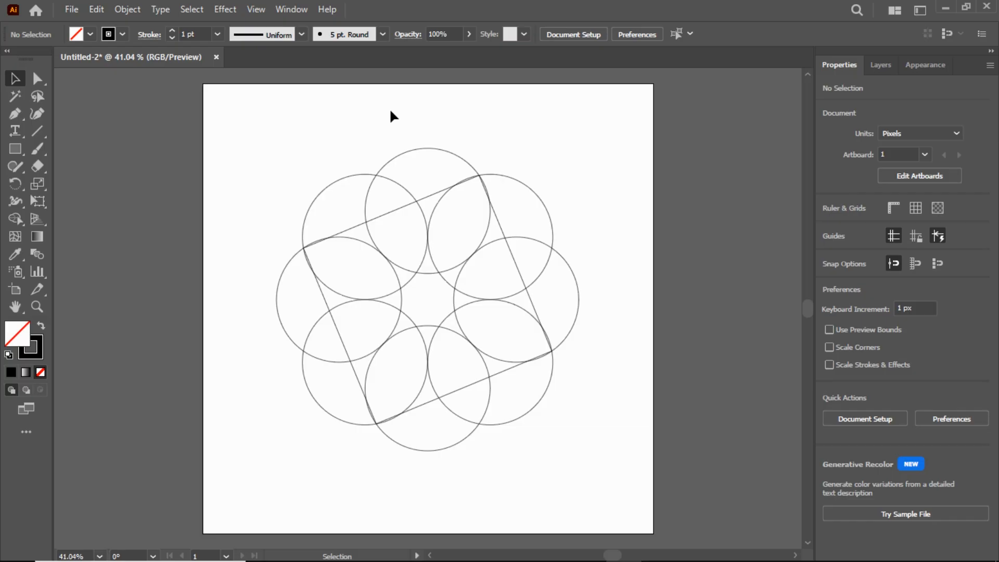
- Rotate all the circles and the square together by 22.5°
drag(253, 140, 641, 472)
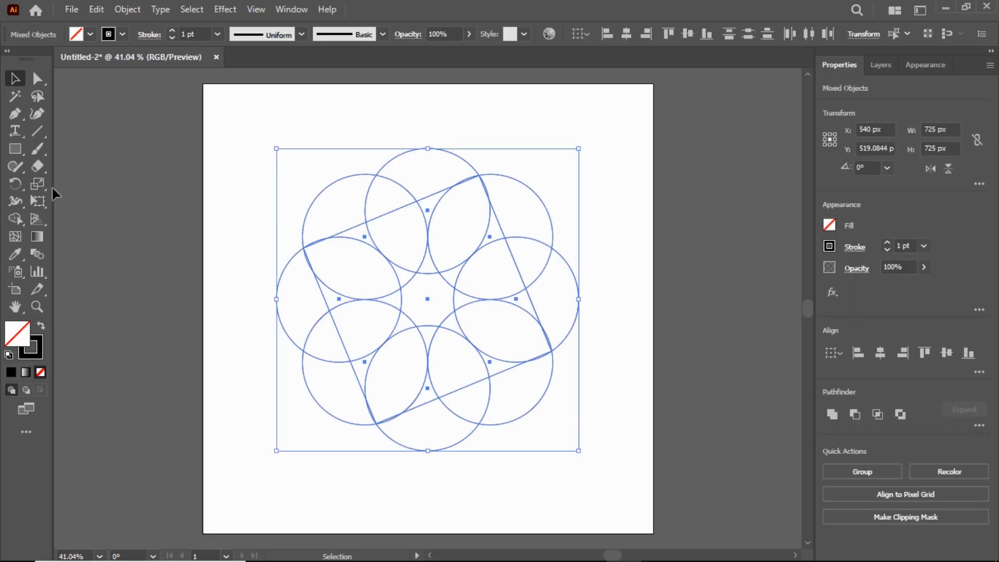
key(r)
key(Return)
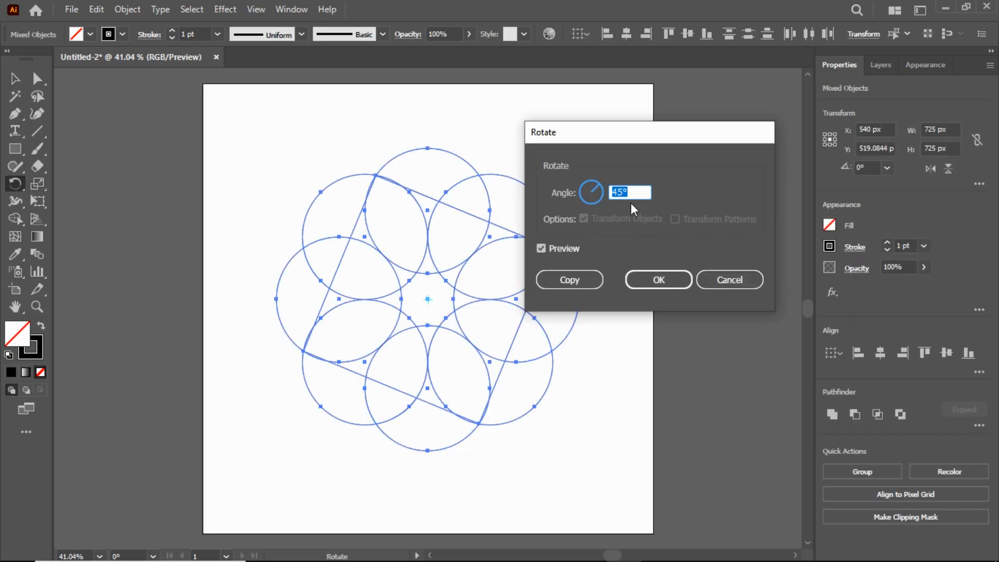
text(22)
click(650, 281)
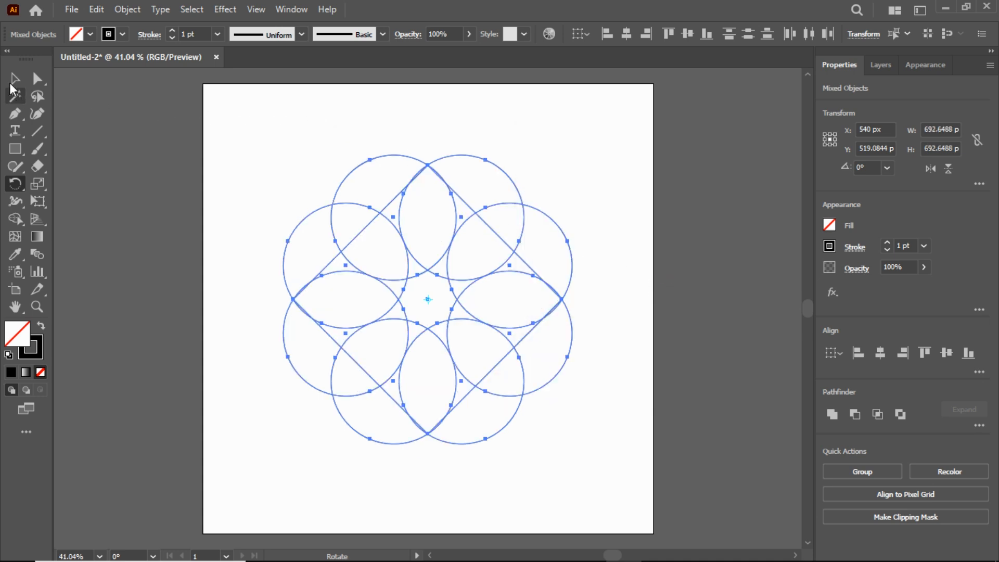
- Select the whole figure and prepare the Shape Builder with a light gray fill
click(15, 78)
drag(261, 120, 584, 470)
click(37, 306)
drag(394, 251, 528, 298)
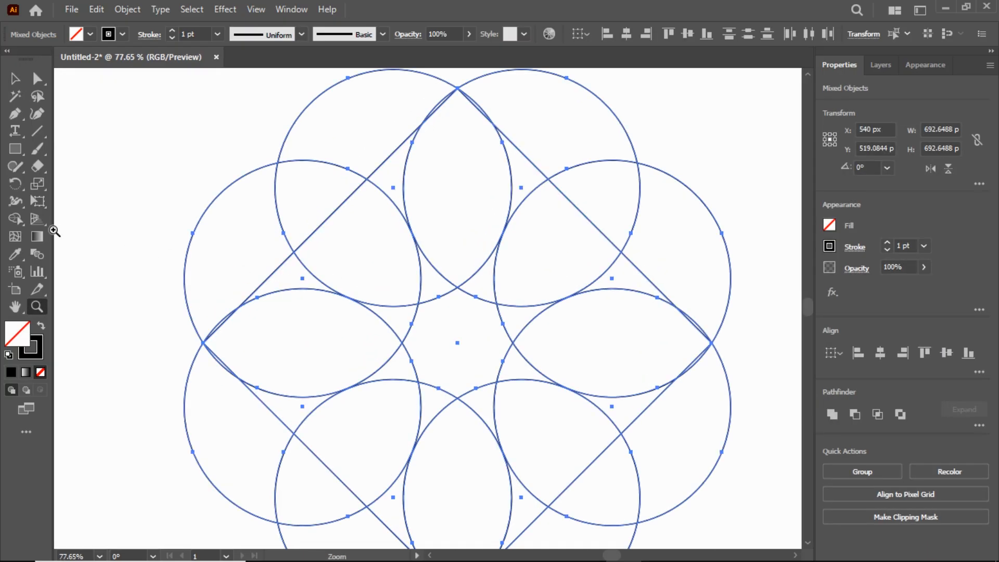
drag(14, 219, 70, 221)
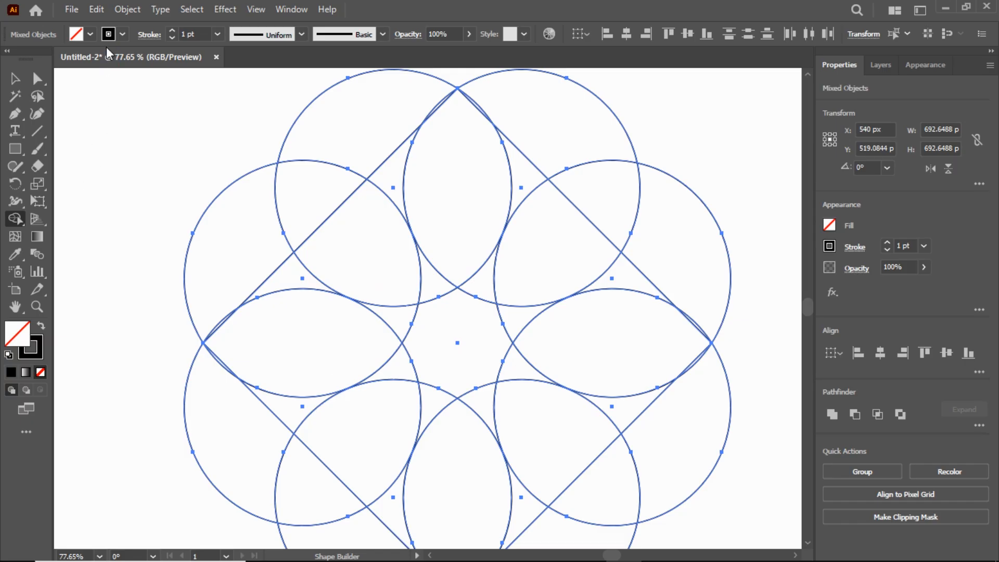
click(91, 34)
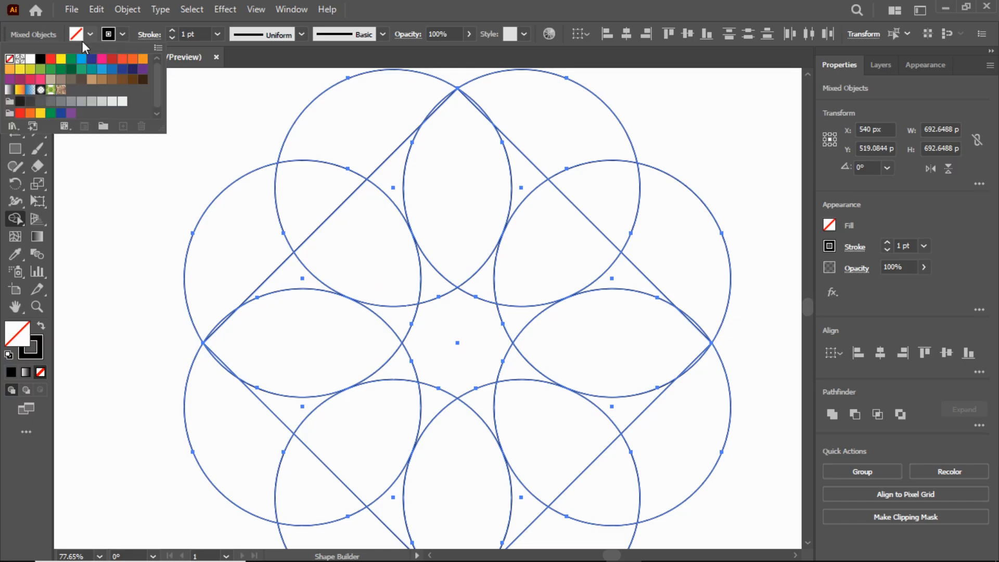
click(94, 102)
- Build gray shapes from the two upper-left outer segments, the petal where their circles overlap, and the central star
drag(361, 133, 440, 103)
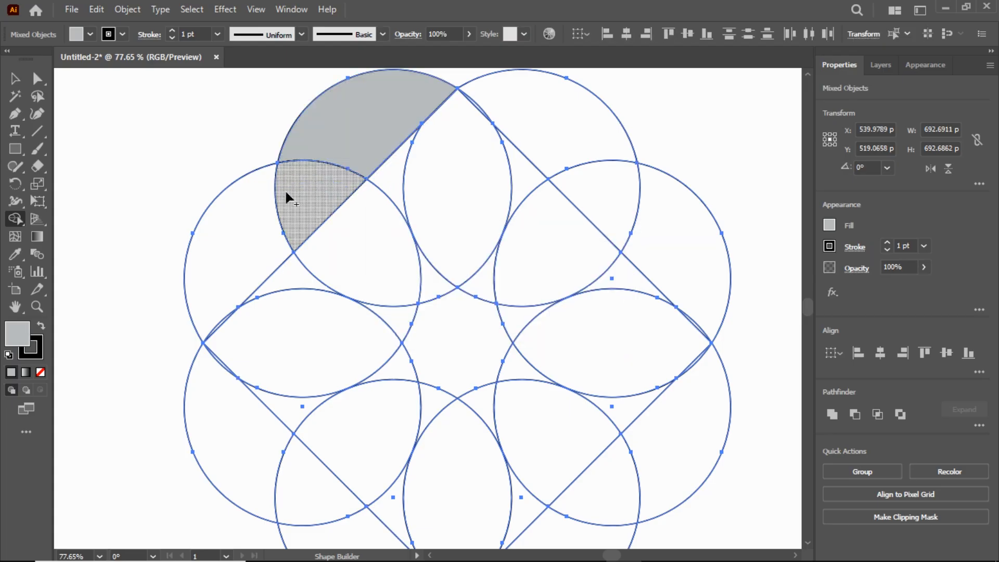
drag(259, 219, 254, 246)
drag(224, 306, 220, 321)
mouse_move(309, 201)
mouse_down()
mouse_move(368, 267)
mouse_move(403, 288)
mouse_up()
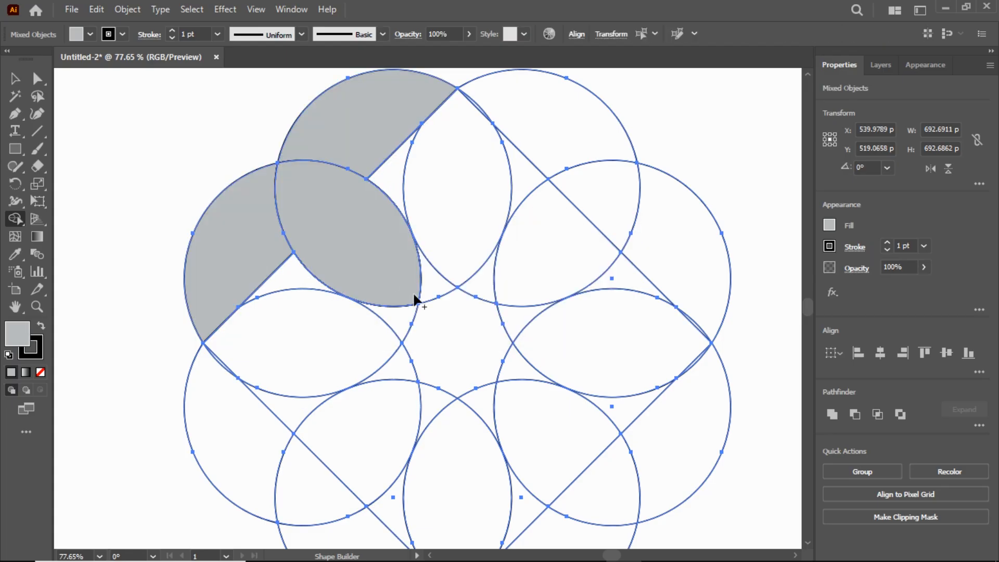
mouse_move(453, 323)
mouse_down()
mouse_move(473, 375)
mouse_move(464, 364)
mouse_up()
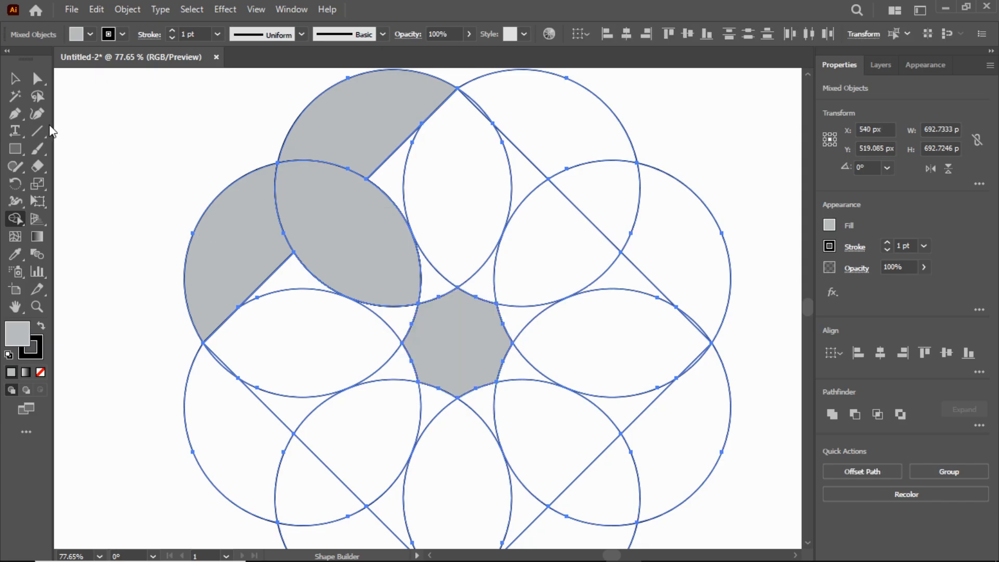
- Select all the gray shapes with the Magic Wand and cut them to the clipboard
click(16, 98)
click(364, 213)
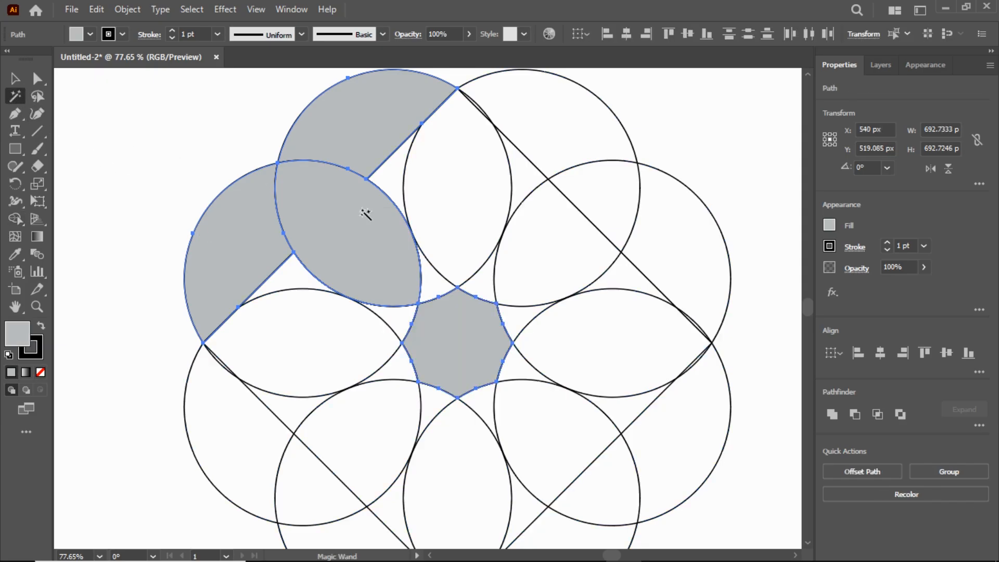
click(96, 8)
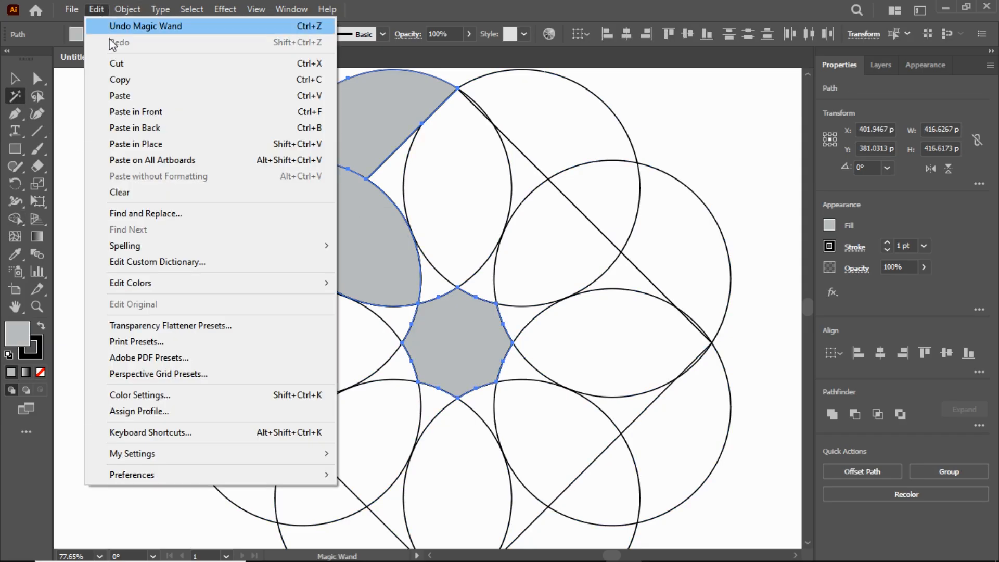
click(116, 62)
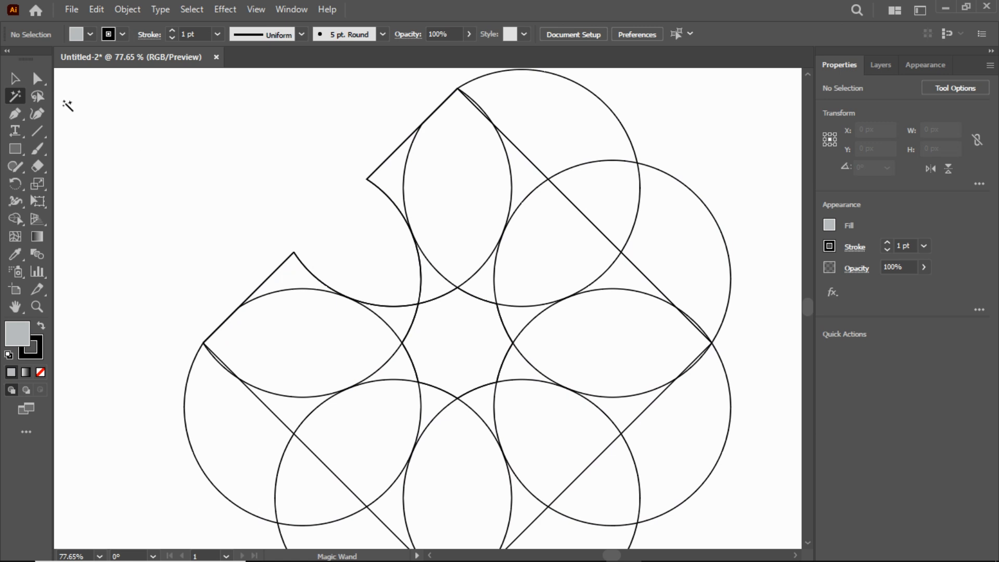
- Fit the artboard in view, then select and delete all the remaining construction outlines
click(15, 78)
click(37, 306)
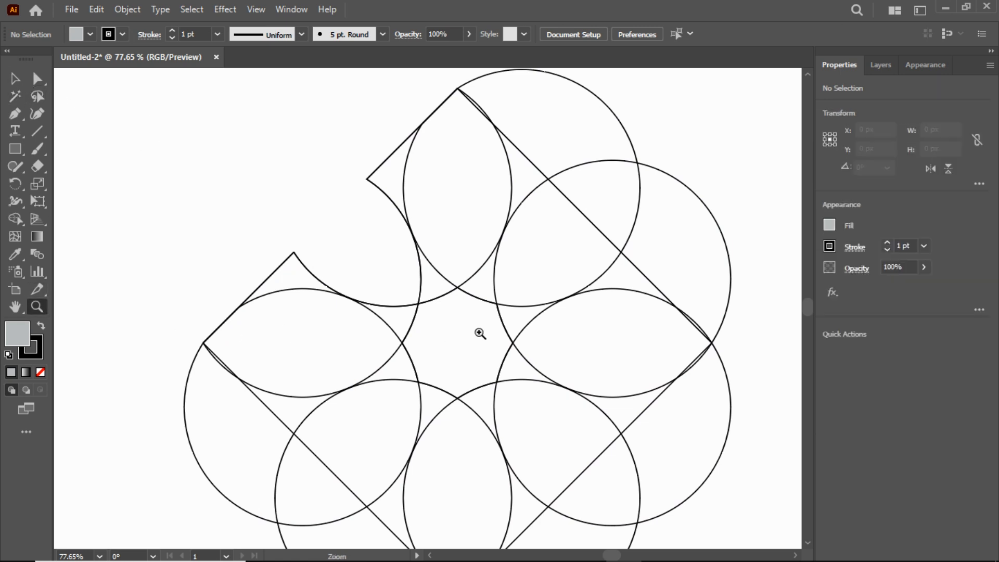
key(ctrl+0)
key(v)
drag(292, 111, 681, 546)
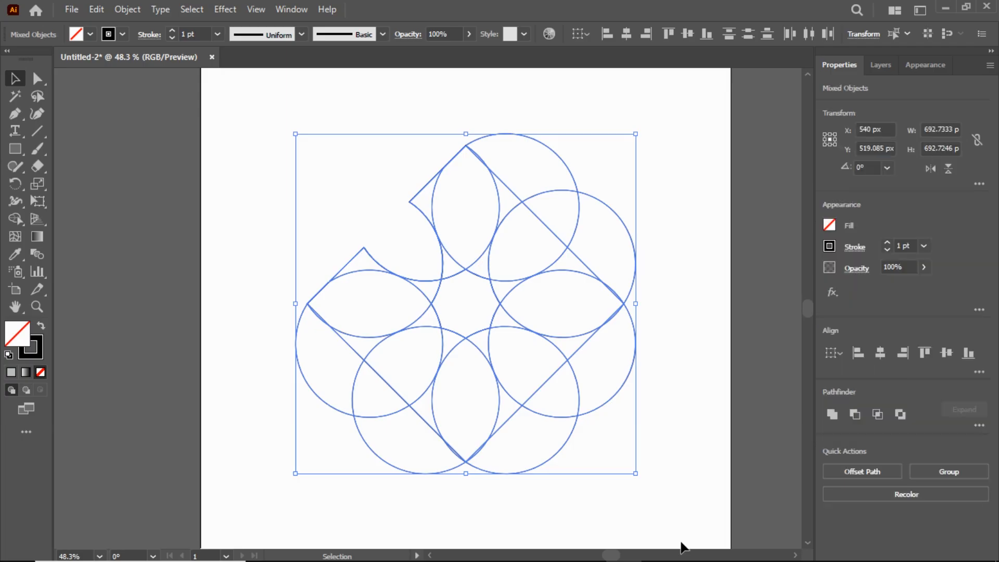
key(Delete)
- Paste the cut shapes back in their original place and remove their fill
click(98, 10)
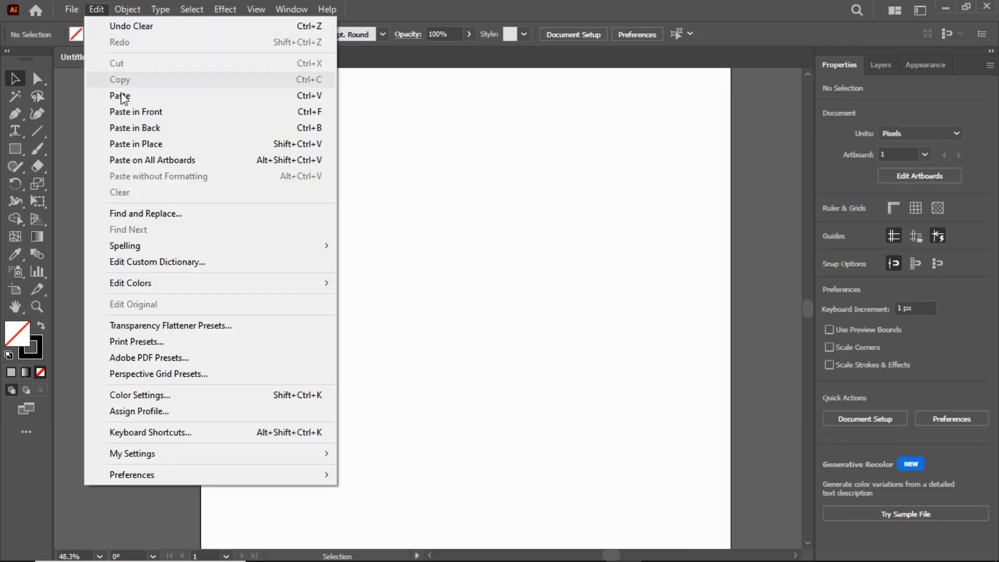
click(138, 142)
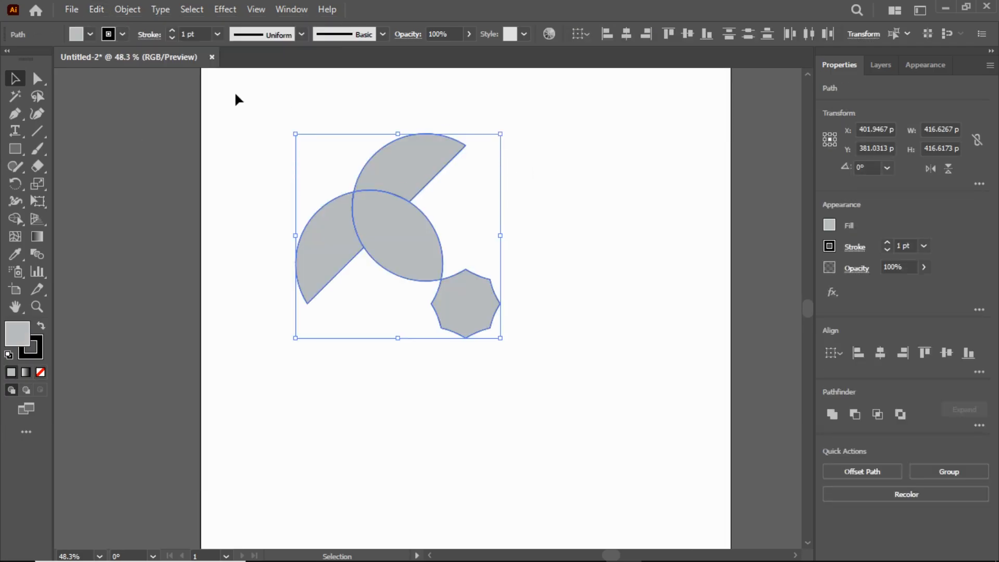
click(76, 34)
click(9, 58)
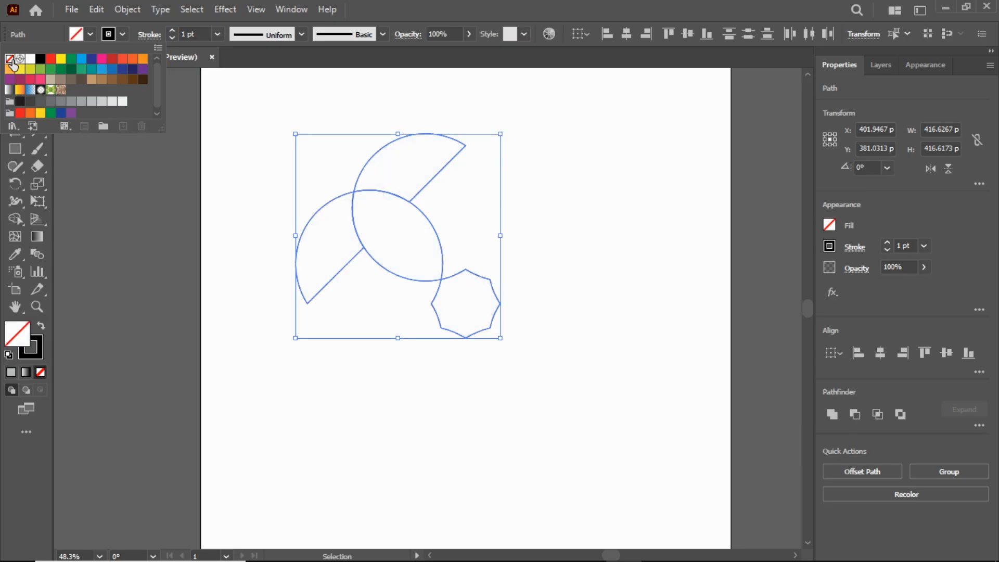
click(239, 107)
- Split the petal outline with the Scissors tool at the two points where the straight edges meet it
click(38, 307)
drag(384, 237, 527, 313)
scroll(516, 313, up, 1)
drag(407, 233, 515, 323)
scroll(515, 323, up, 1)
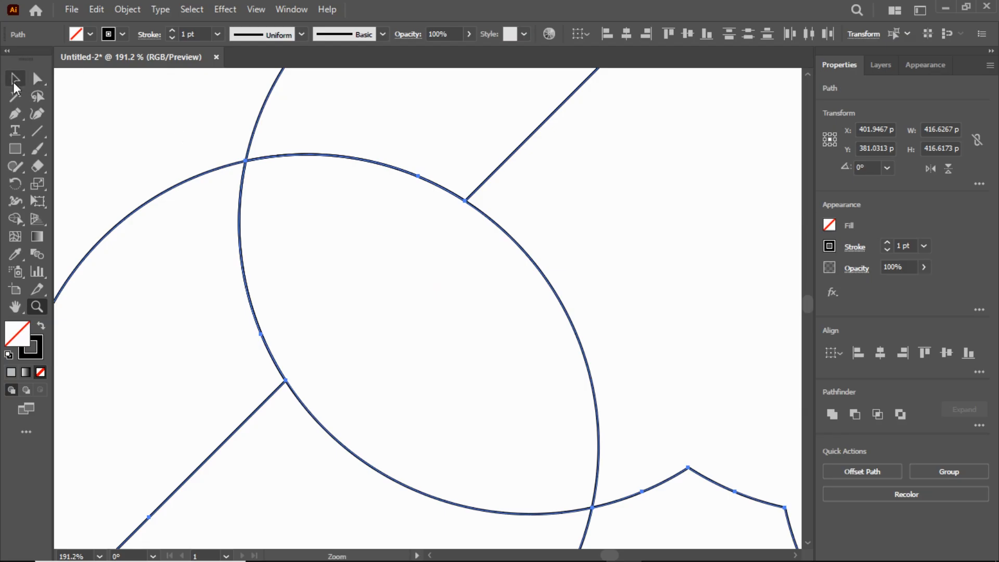
click(14, 80)
click(66, 117)
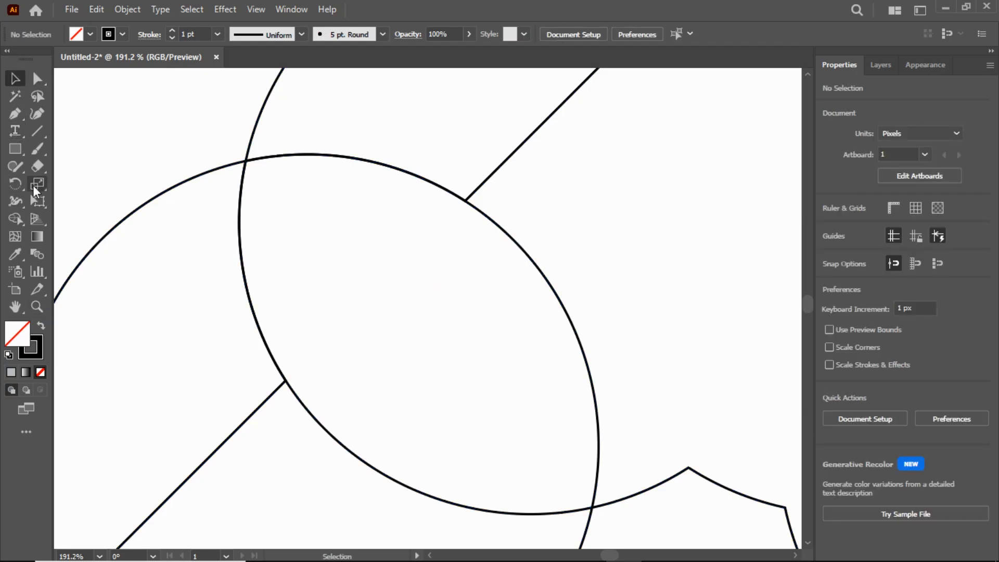
click(33, 163)
click(72, 183)
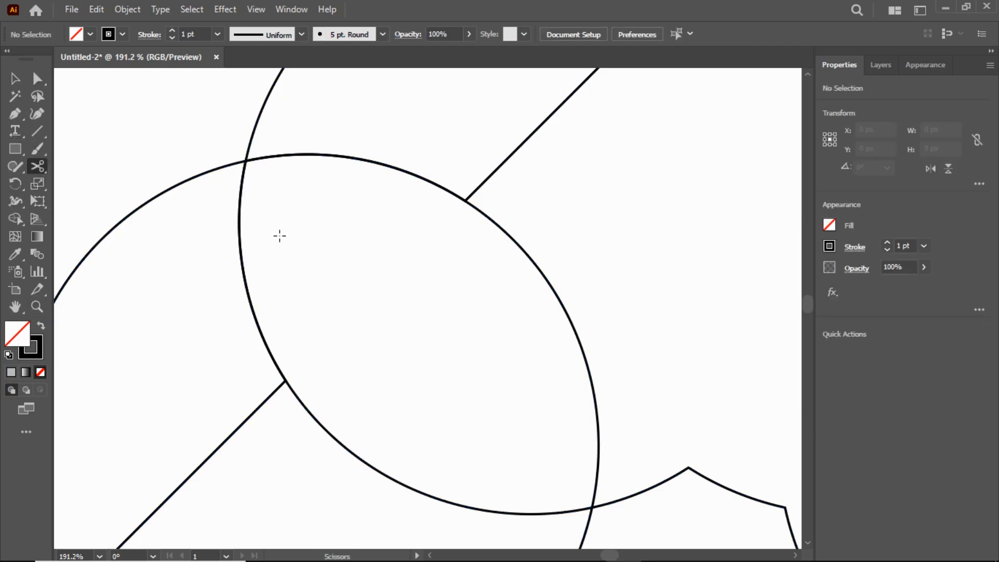
click(465, 201)
click(286, 380)
click(15, 79)
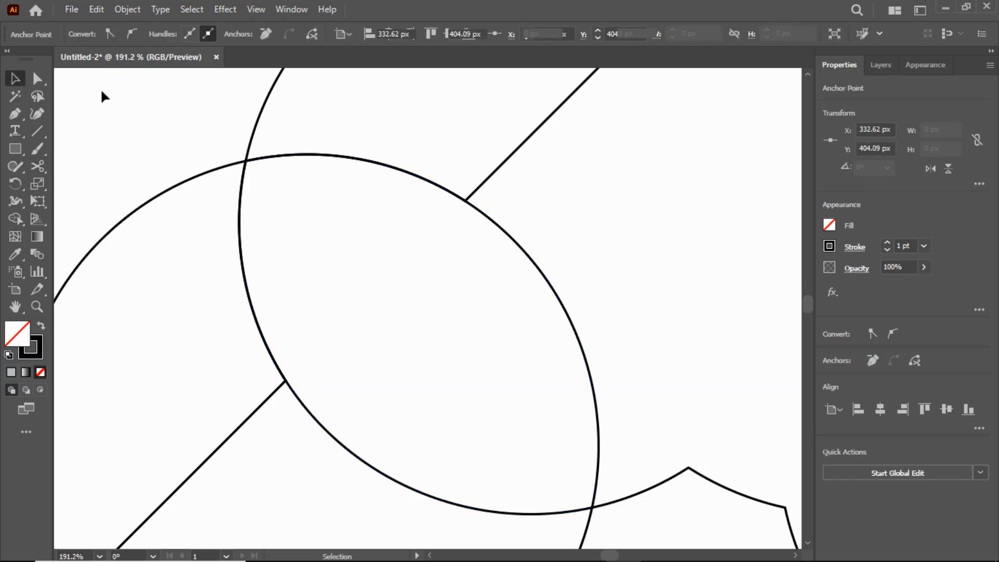
click(100, 94)
click(335, 158)
click(338, 161)
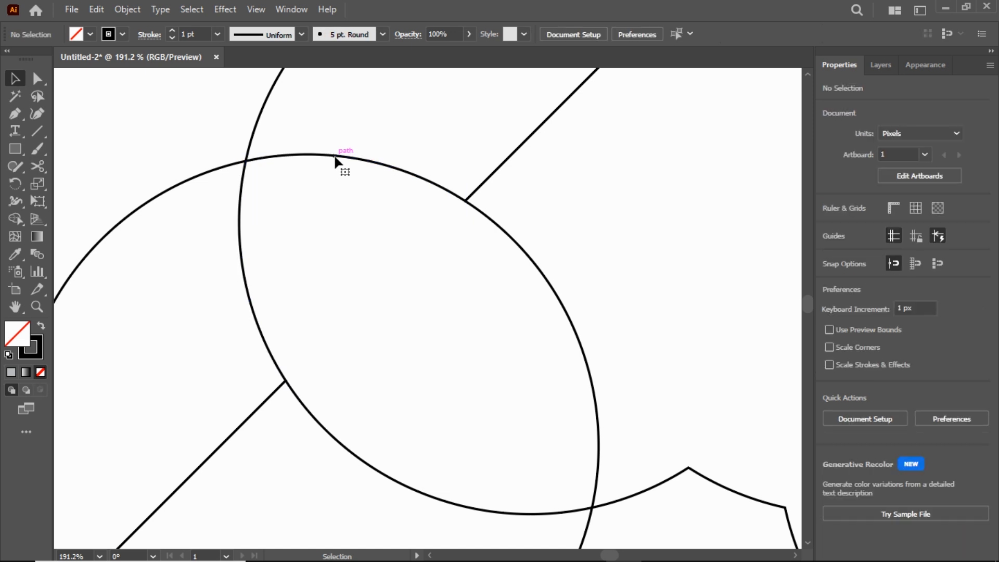
- Select the two outer segments and the petal, leaving out the star, and give their strokes round corner joins
click(37, 306)
key(ctrl+0)
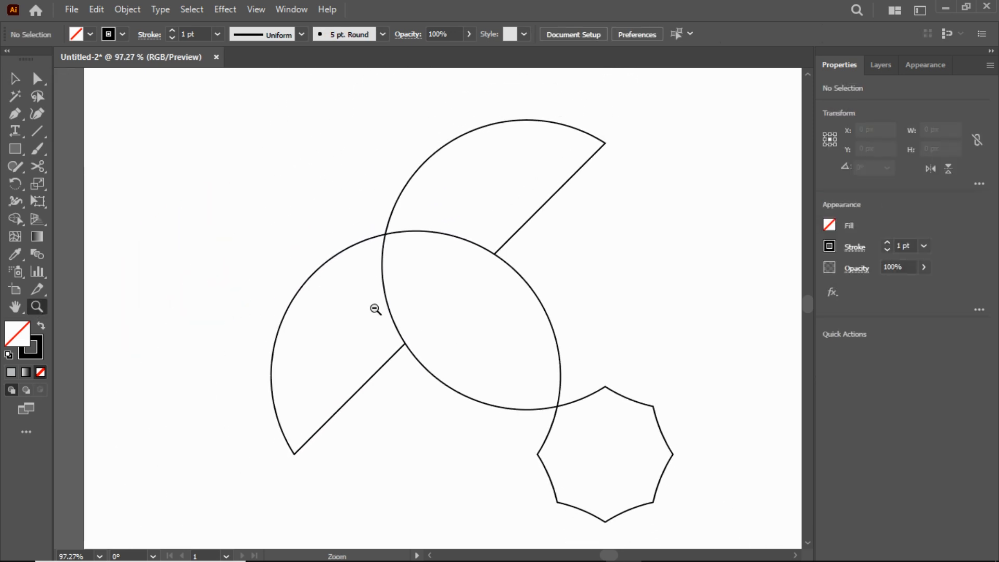
click(16, 78)
drag(264, 128, 496, 331)
click(149, 36)
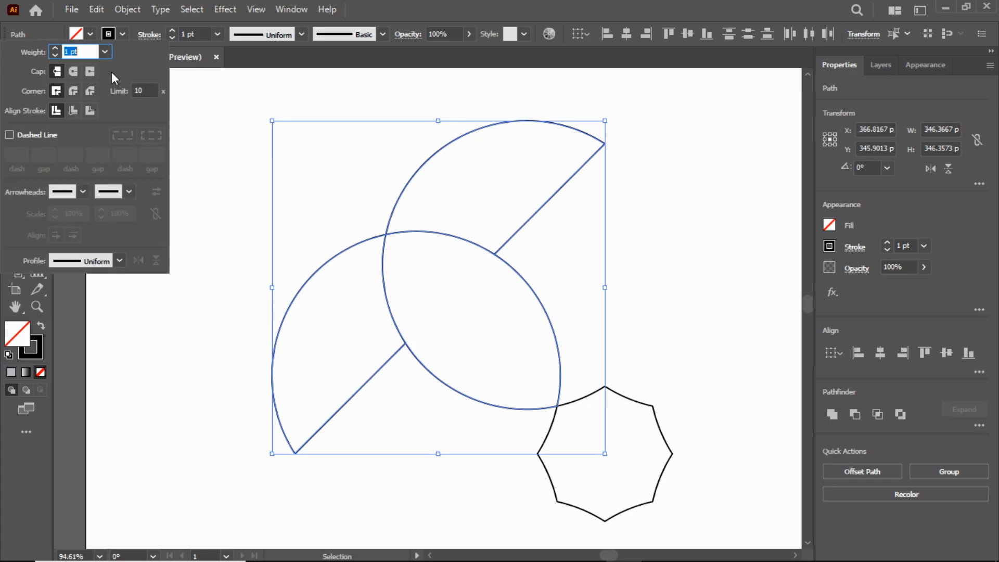
click(73, 92)
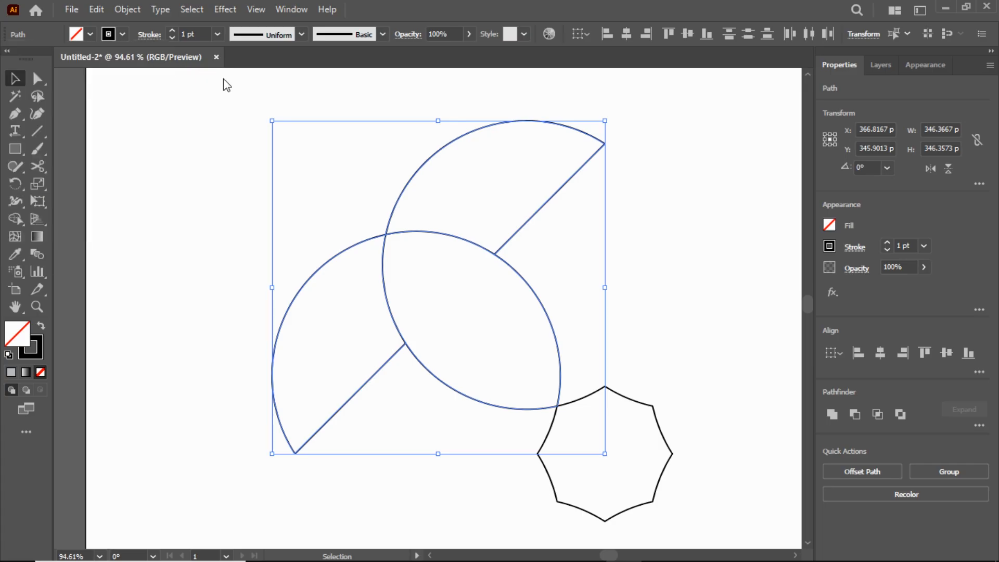
- Set the stroke weight of the selected segments and petal to 30 pt
click(217, 34)
click(229, 323)
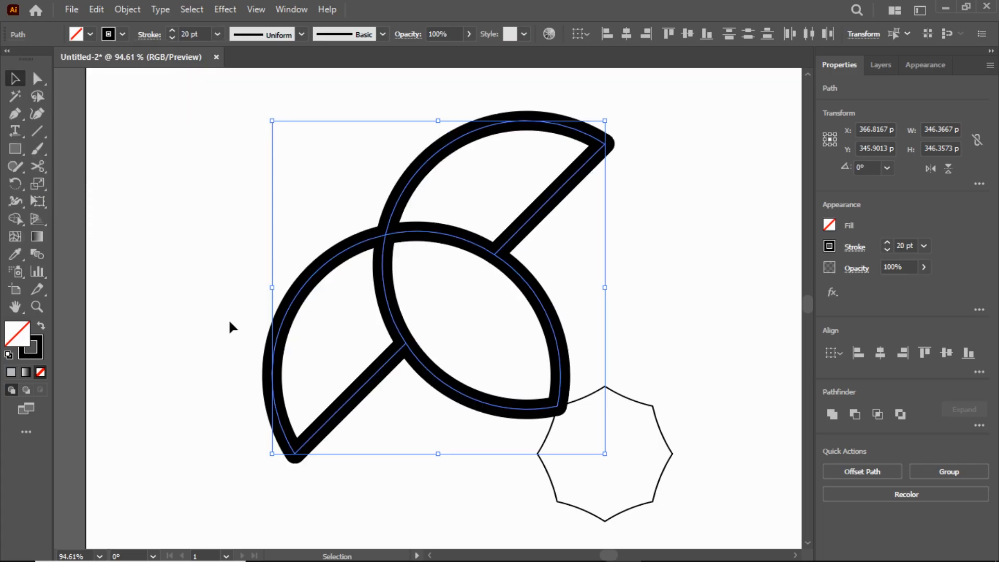
click(171, 31)
click(172, 31)
click(172, 31)
click(172, 31)
click(172, 31)
click(171, 30)
click(172, 31)
click(171, 29)
click(171, 29)
click(171, 29)
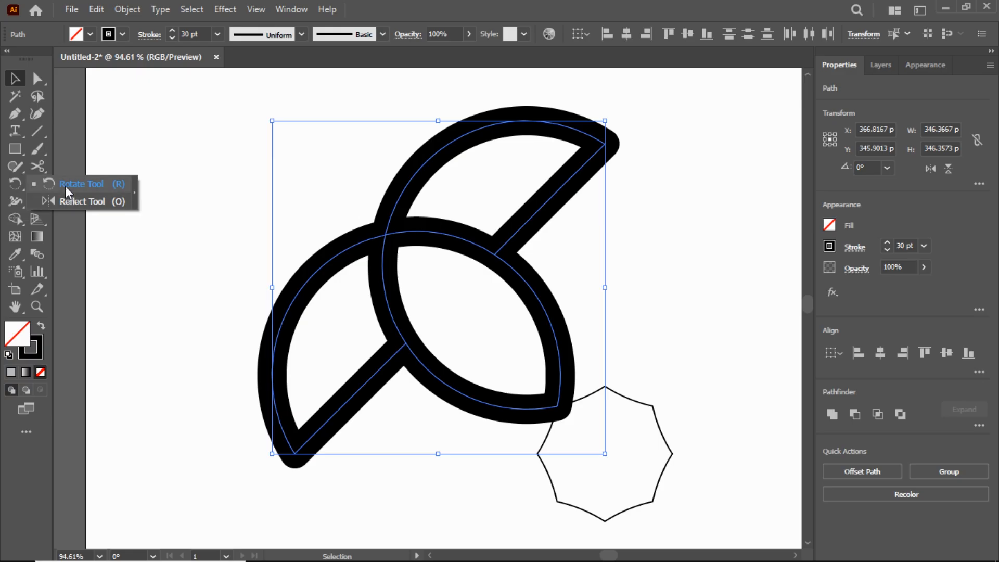
- Show the rulers and place a vertical and a horizontal guide crossing at the center of the star
click(16, 184)
drag(608, 357, 549, 283)
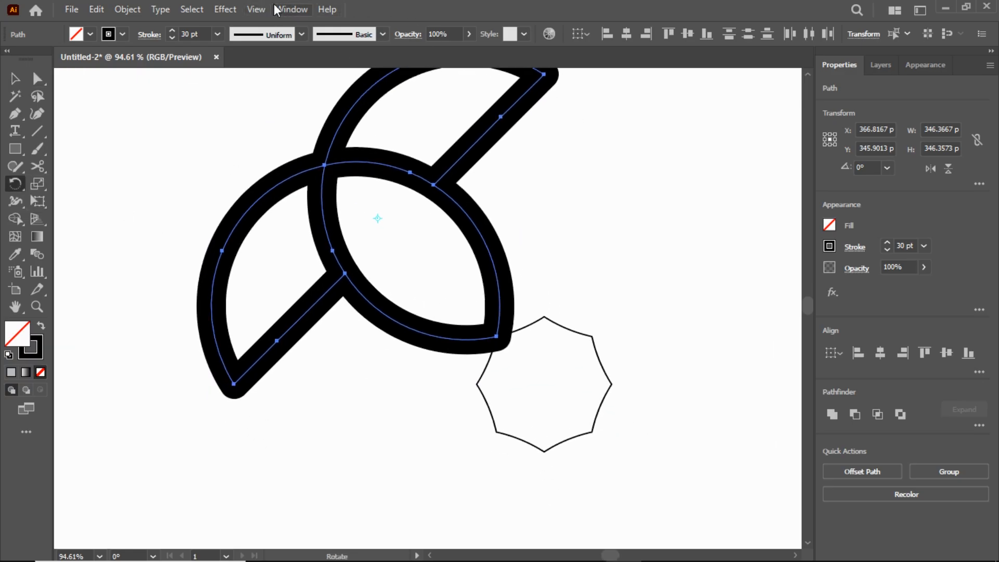
click(256, 9)
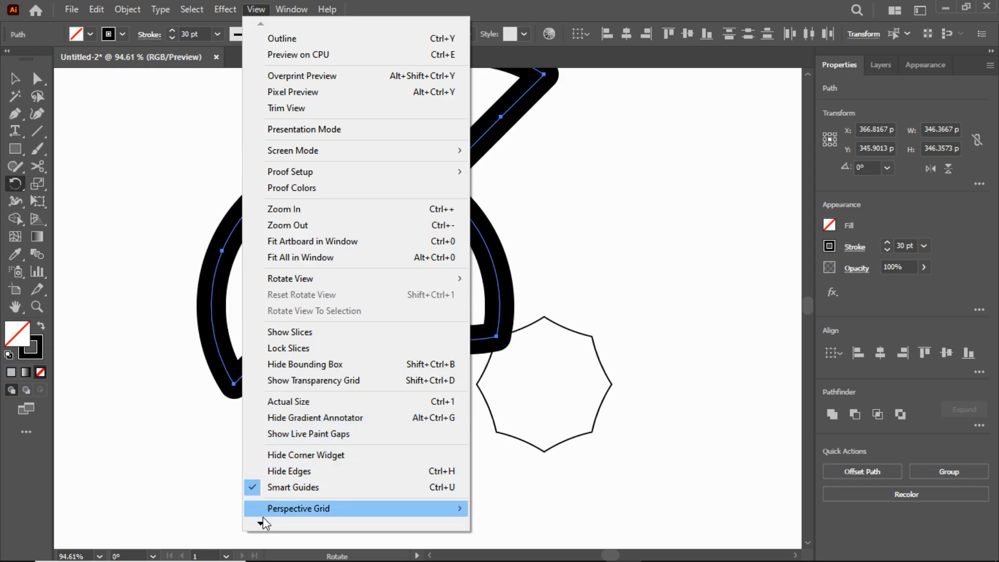
mouse_move(260, 523)
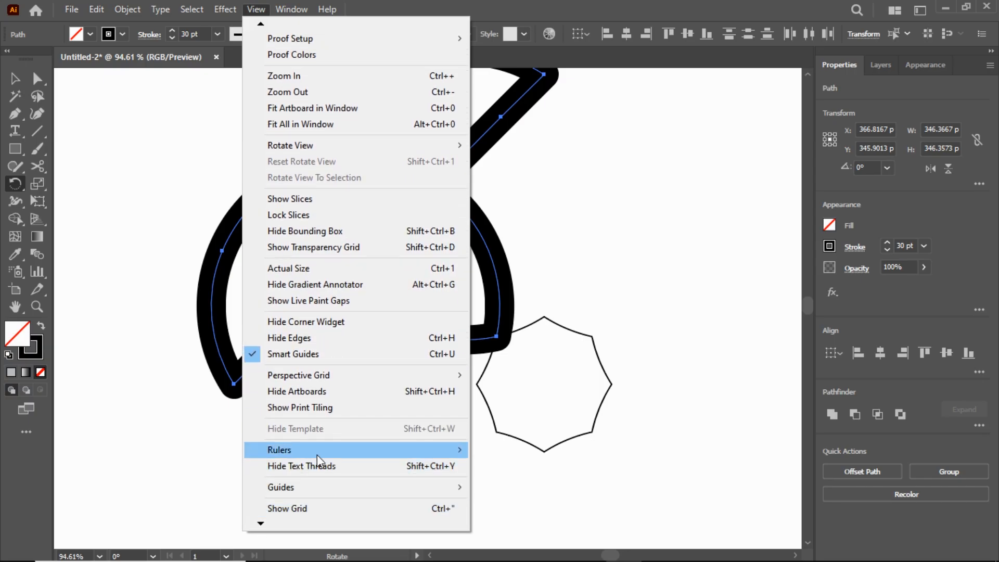
mouse_move(364, 450)
click(522, 452)
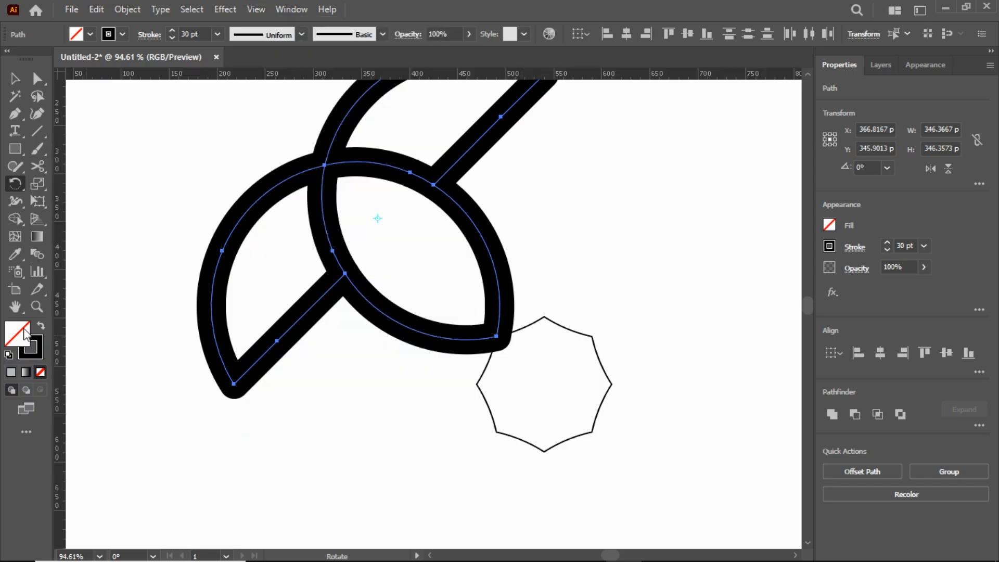
drag(61, 311, 545, 452)
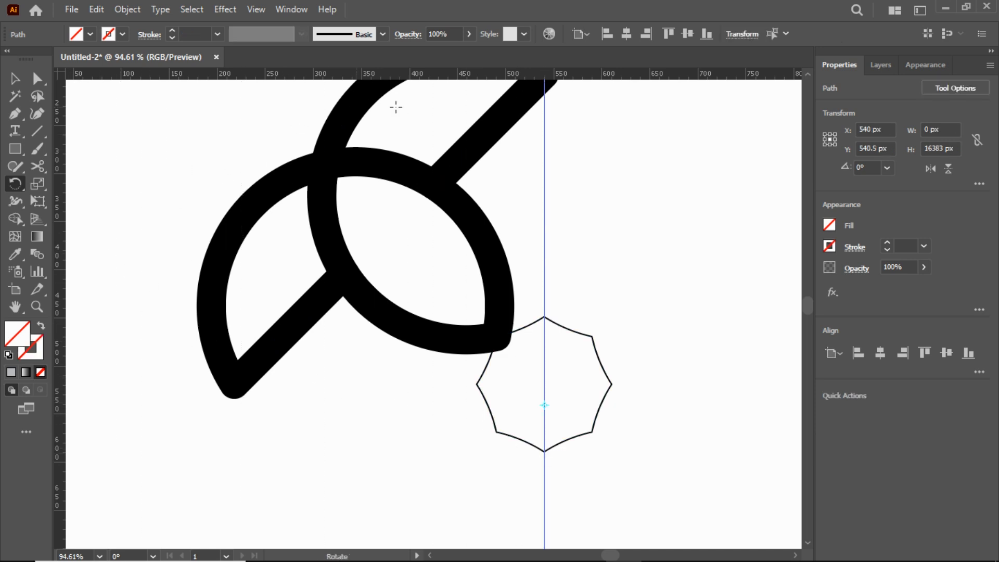
drag(647, 74, 611, 389)
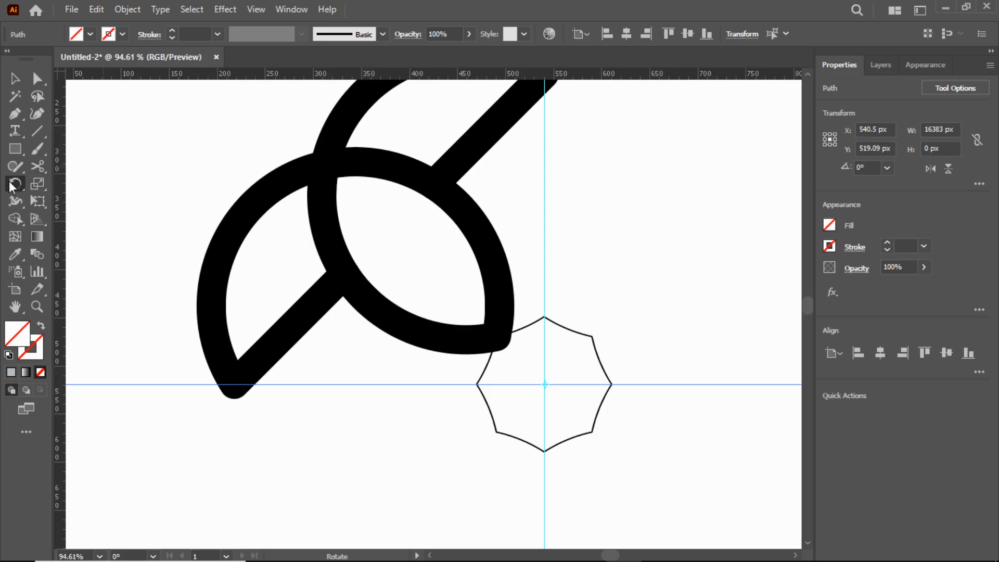
- Select the thick-stroked segments and petal and group them
key(v)
mouse_move(212, 109)
mouse_down()
mouse_move(204, 157)
mouse_move(470, 296)
mouse_up()
click(136, 11)
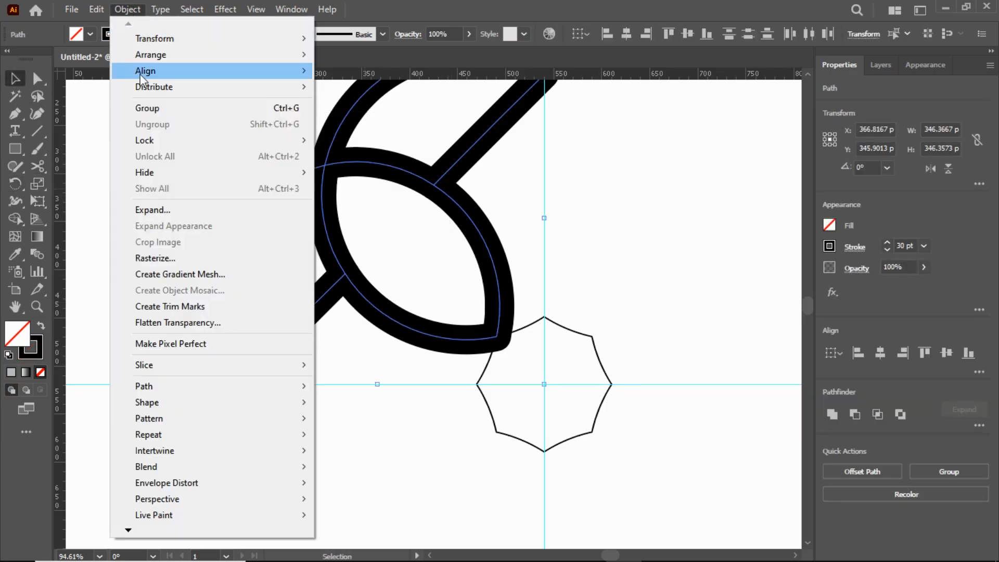
click(152, 106)
- Copy the group rotated 90° about the guide intersection and repeat the transformation twice to complete the ring
click(16, 186)
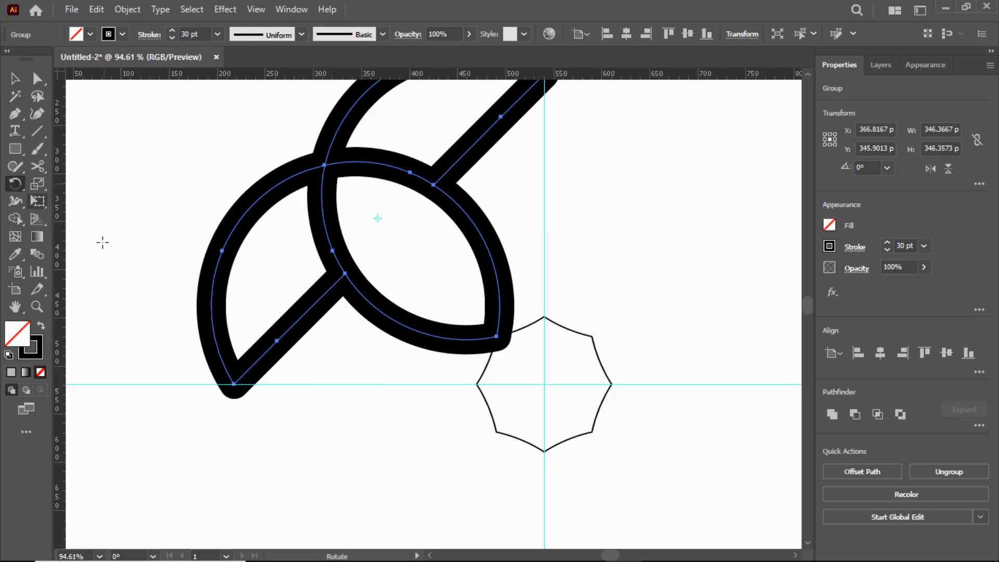
alt+click(544, 385)
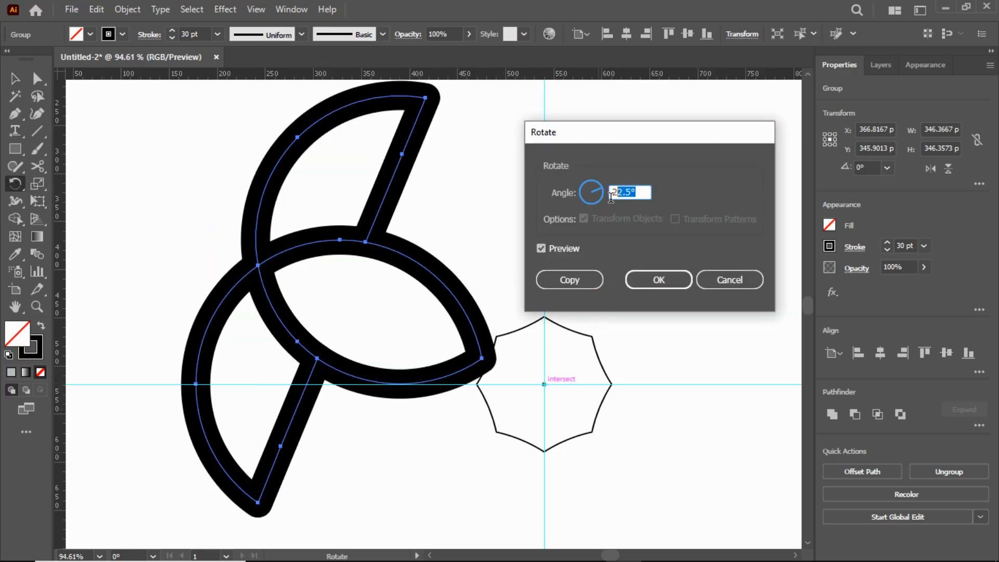
text(90)
click(569, 280)
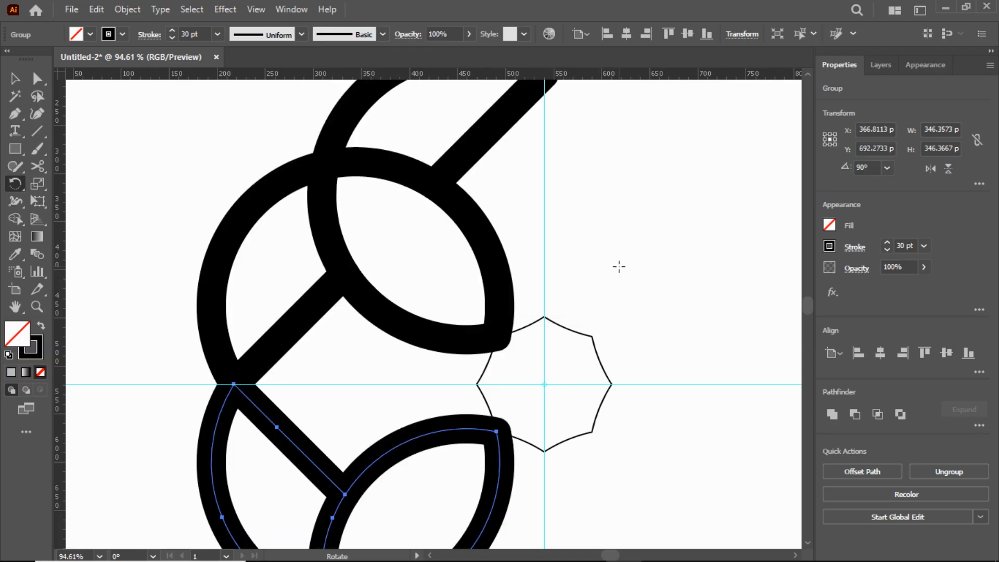
key(ctrl+d)
key(ctrl+d)
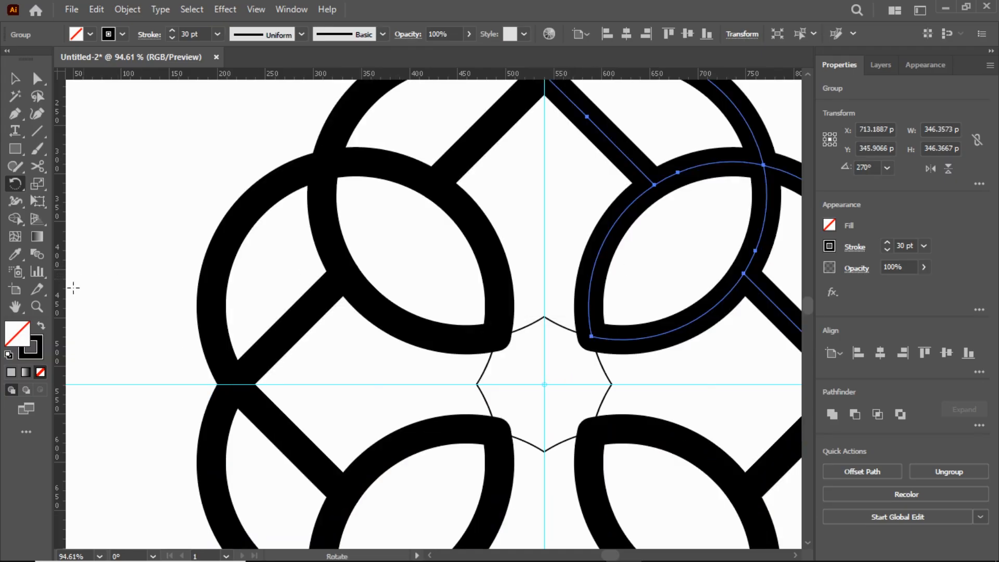
- Select and delete the thin central star outline
click(37, 307)
drag(565, 395, 454, 396)
key(space)
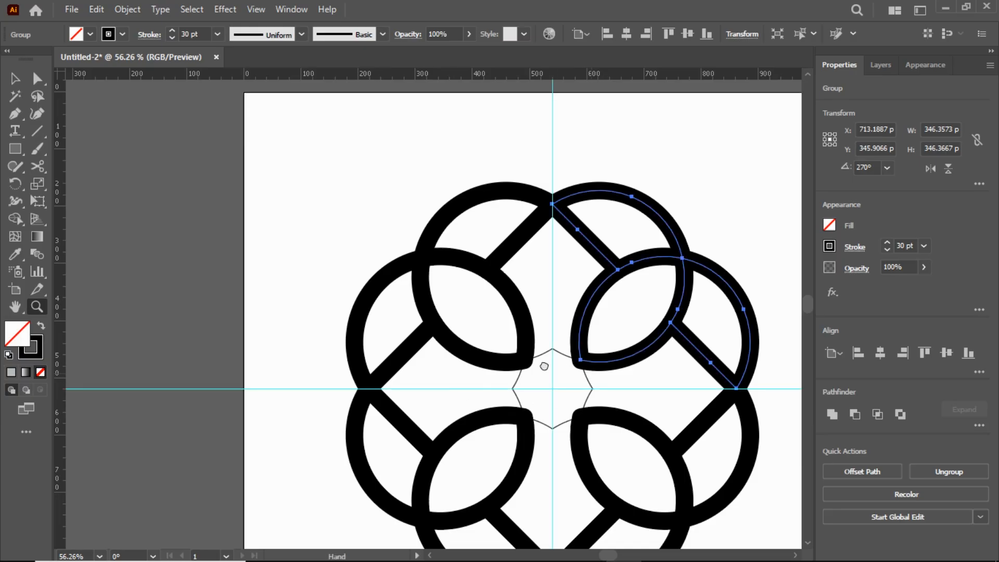
drag(566, 370, 452, 294)
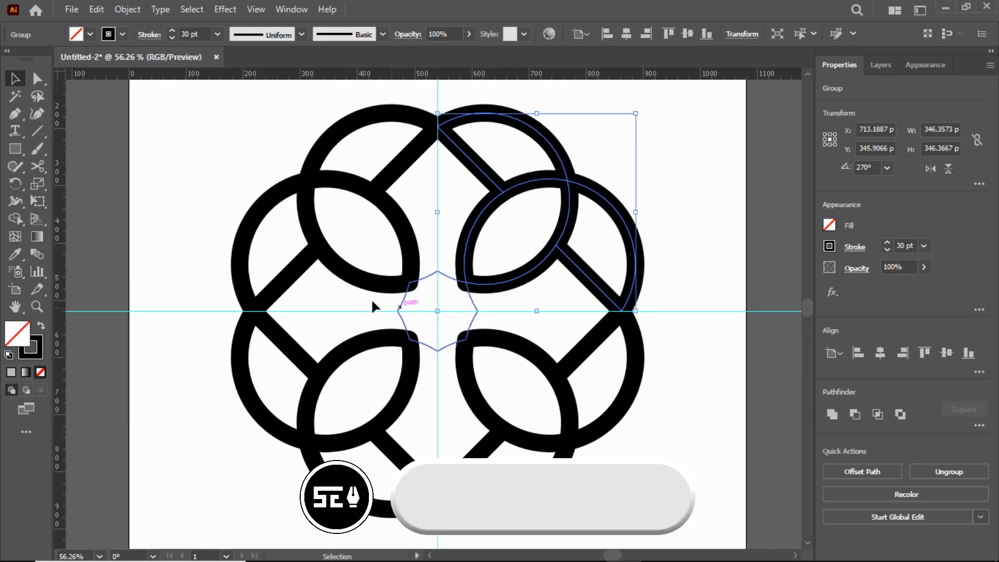
click(349, 300)
drag(363, 301, 489, 324)
key(Delete)
- Select all four groups and expand their fill and stroke into outlined shapes
drag(243, 110, 679, 481)
click(128, 9)
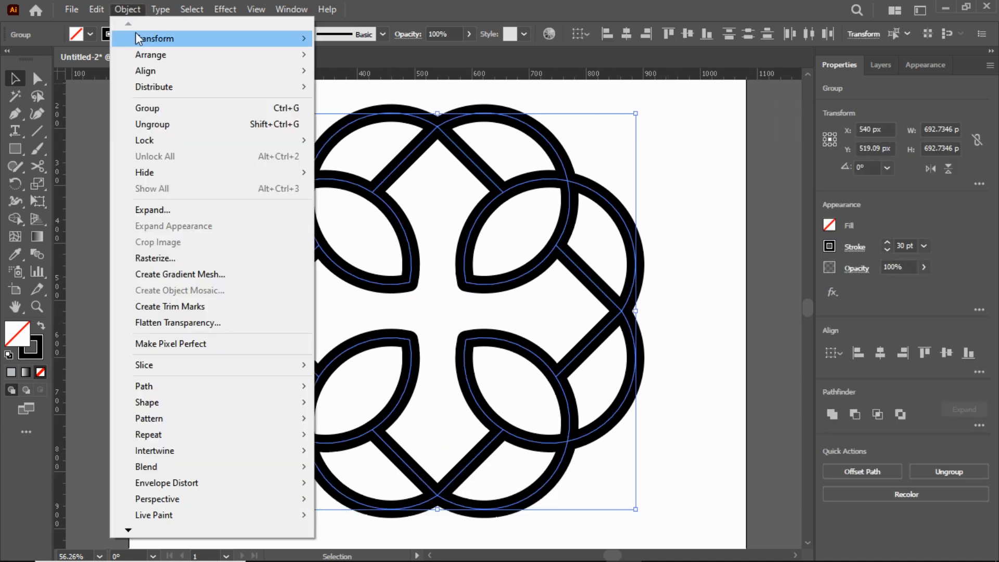
click(156, 210)
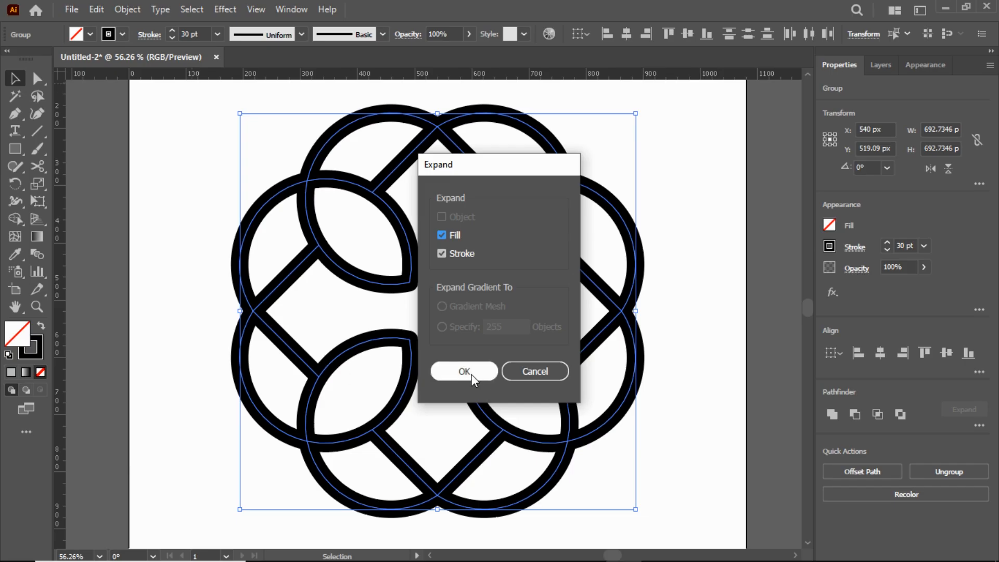
click(464, 371)
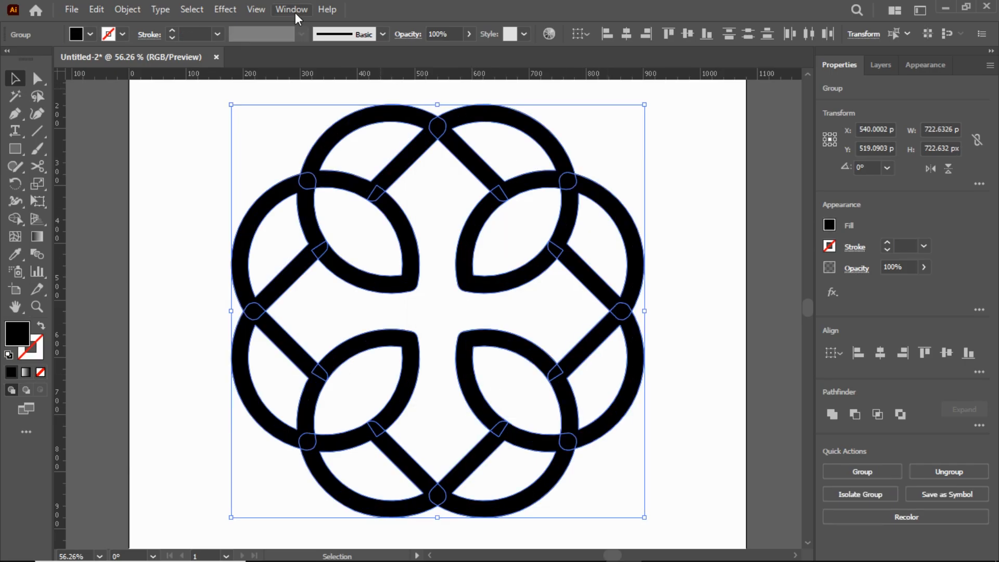
- Unite the expanded shapes into a single shape with the Pathfinder, then close its panel and deselect
click(295, 11)
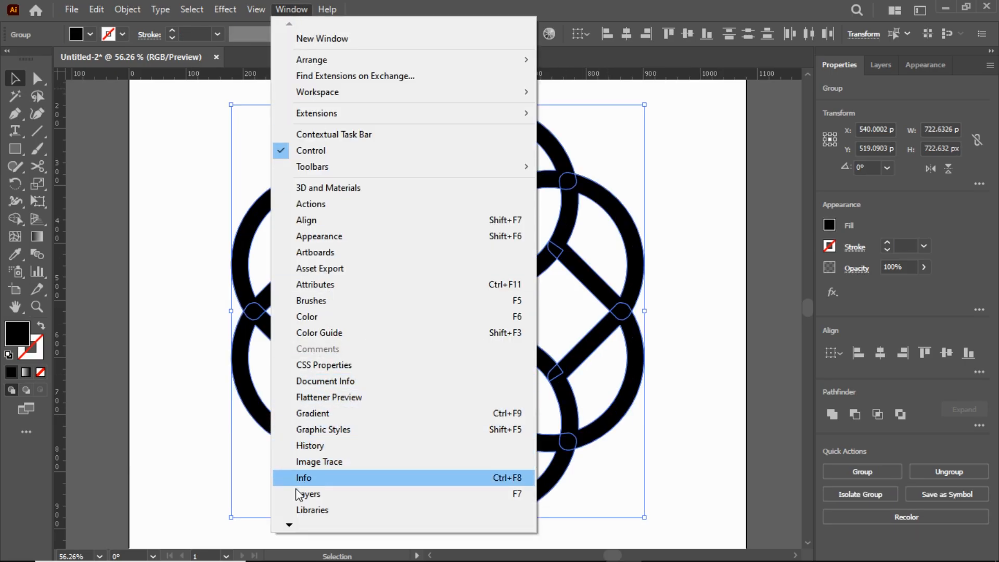
mouse_move(289, 525)
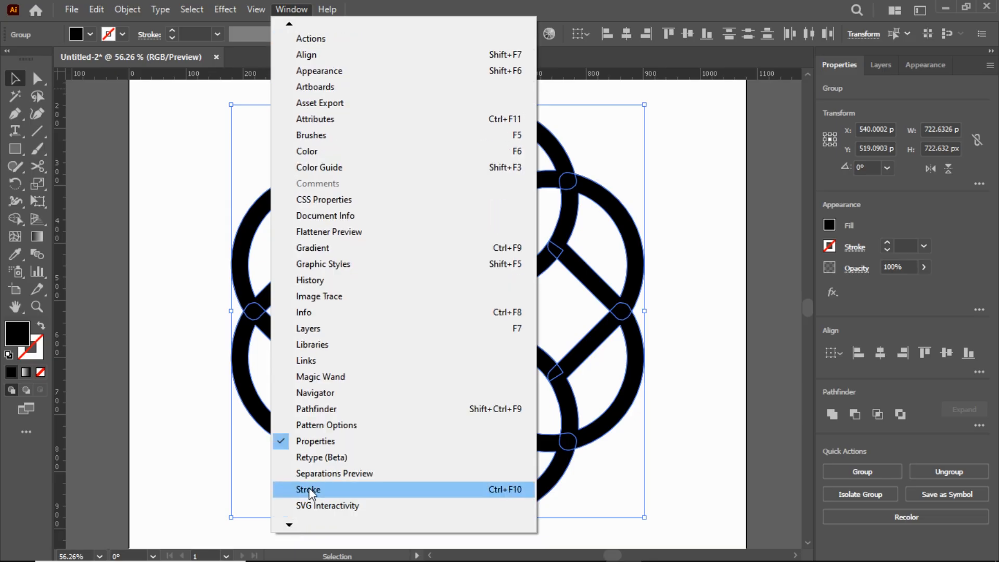
click(316, 409)
drag(140, 502, 755, 120)
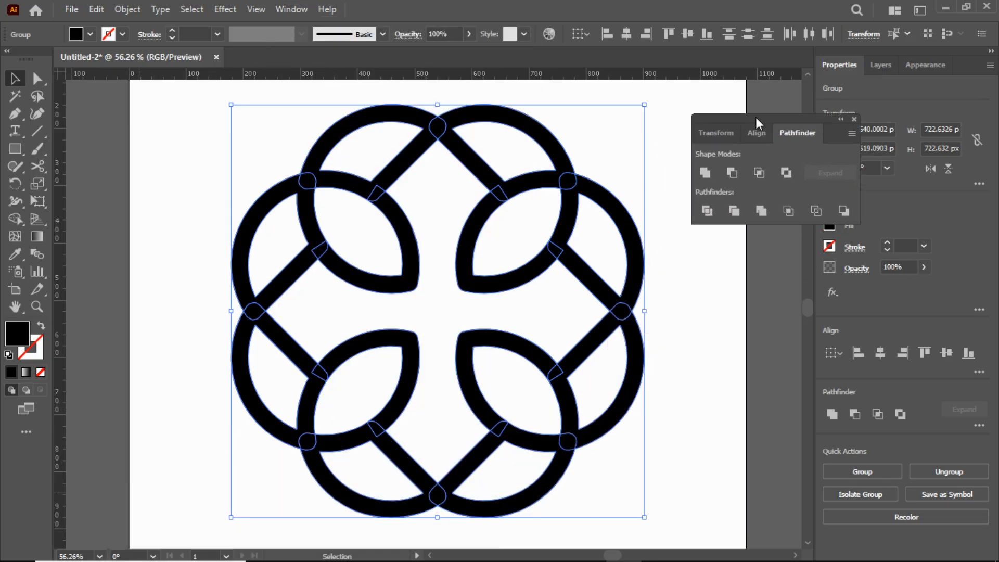
click(704, 173)
click(853, 120)
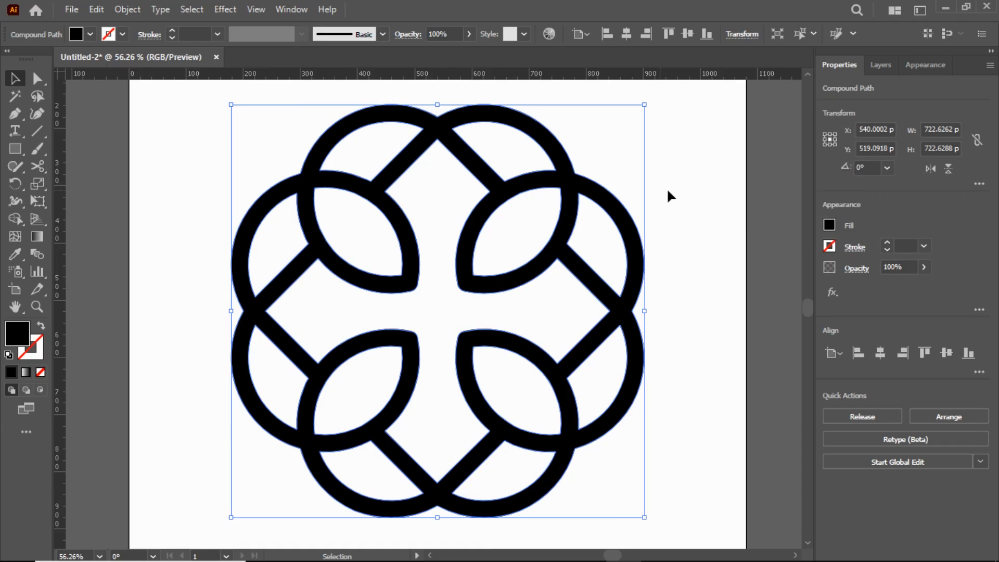
click(656, 193)
- Scale the merged logo down to about 515 px wide and position it horizontally centred in the upper part of the artboard
double_click(11, 307)
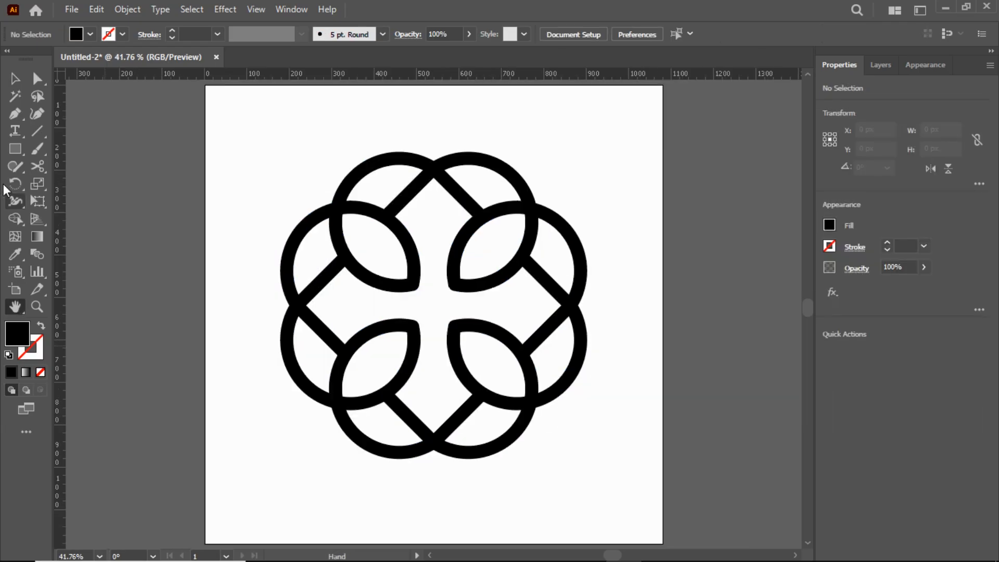
click(14, 78)
click(392, 223)
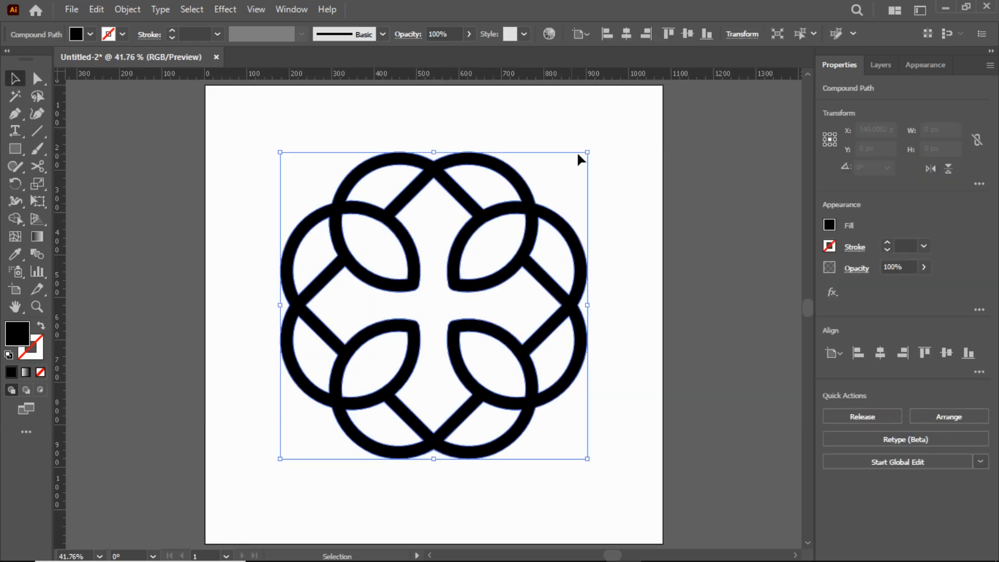
drag(590, 149, 544, 196)
click(687, 35)
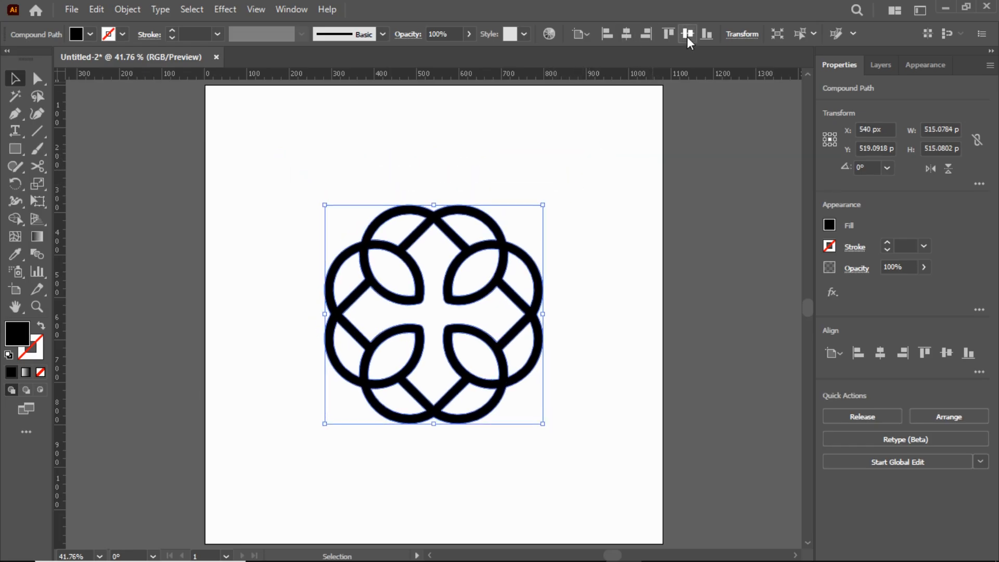
click(597, 172)
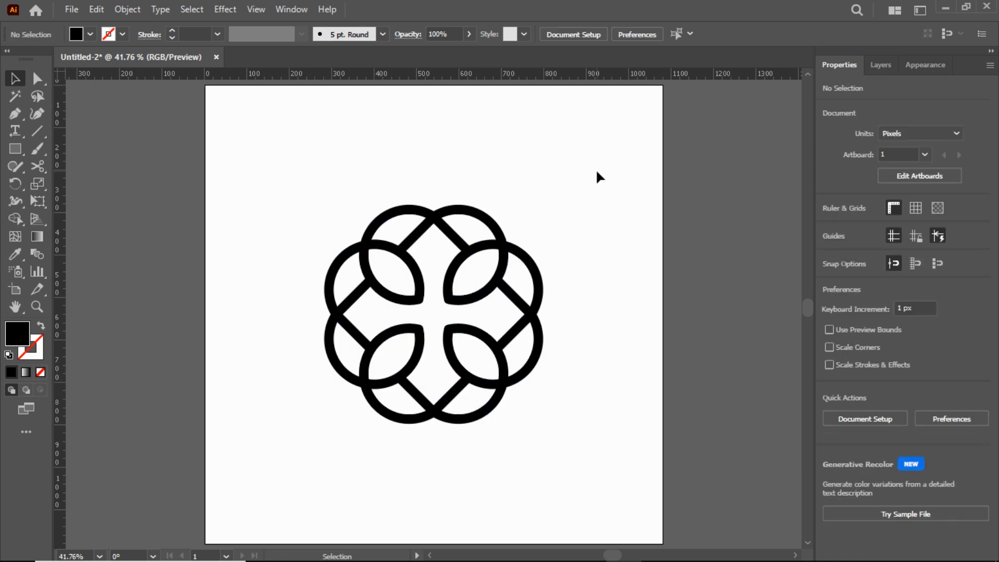
drag(450, 299, 451, 239)
click(585, 205)
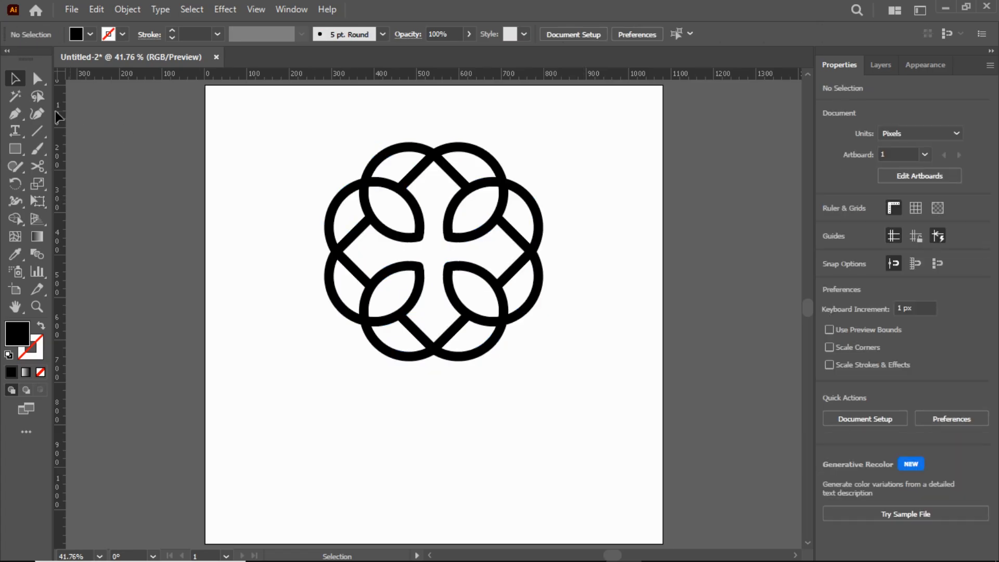
- Create a 1080 × 1080 px rectangle with a red fill and no stroke
right_click(17, 150)
click(92, 150)
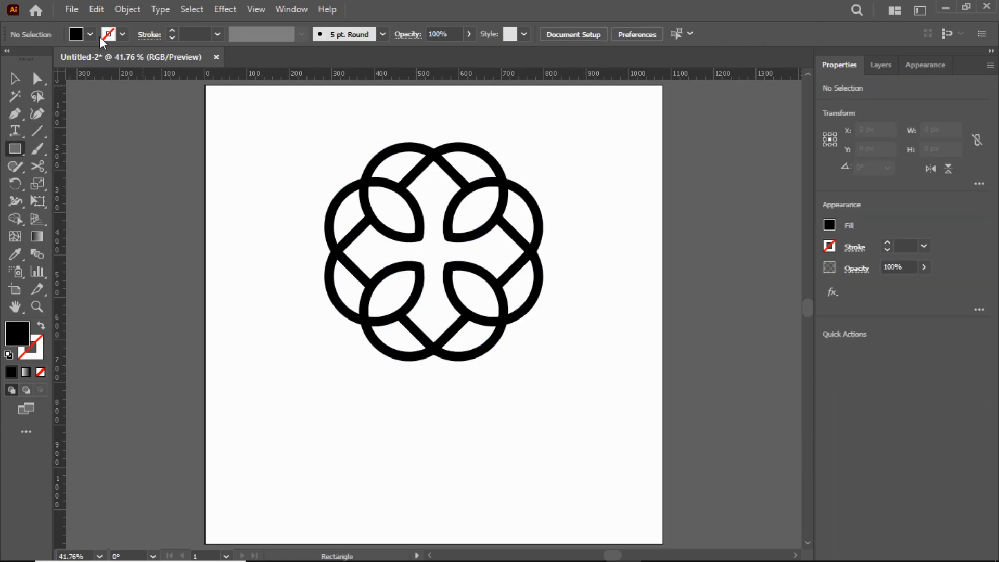
click(90, 35)
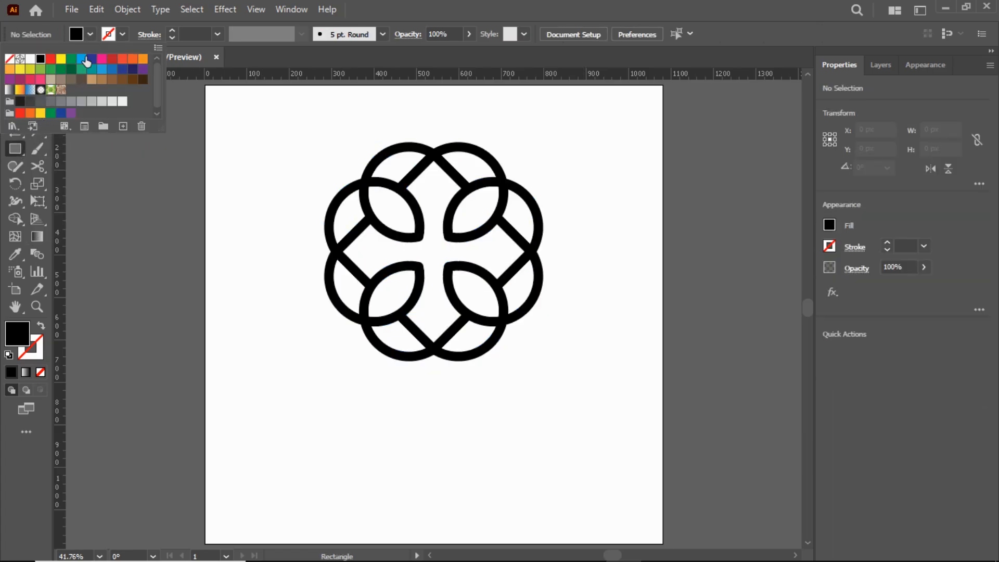
click(50, 60)
right_click(234, 162)
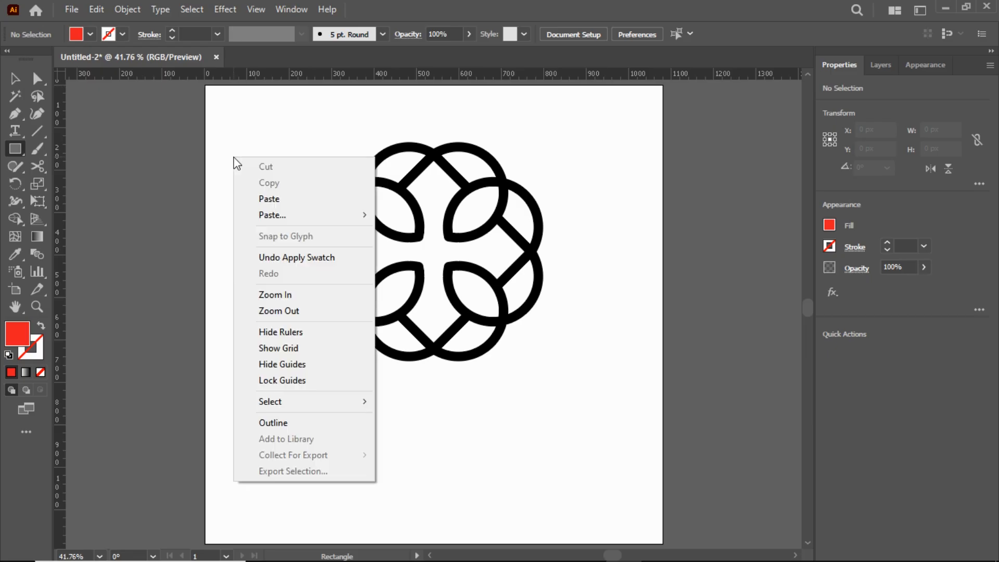
click(227, 132)
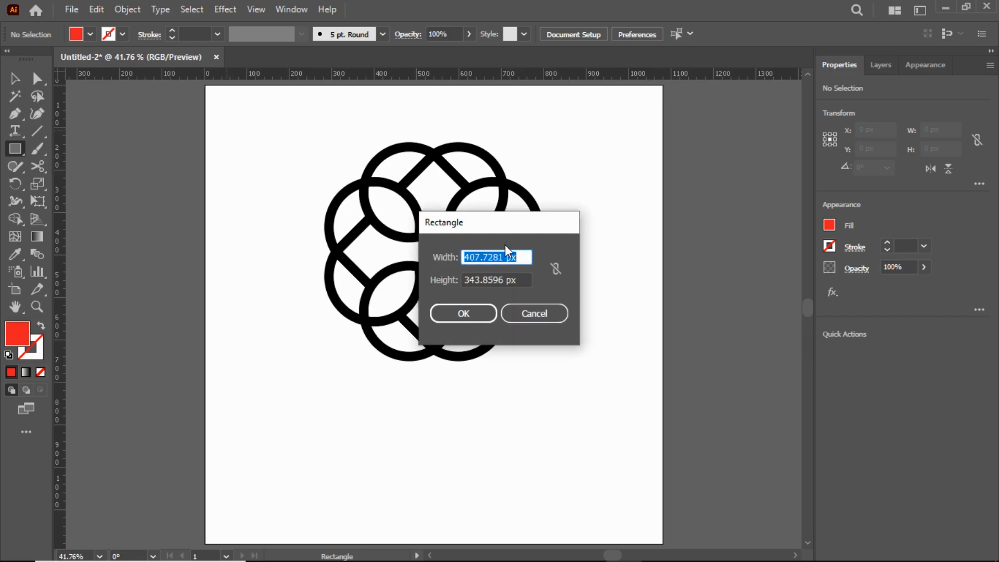
drag(503, 256, 461, 258)
text(1080)
drag(501, 280, 468, 284)
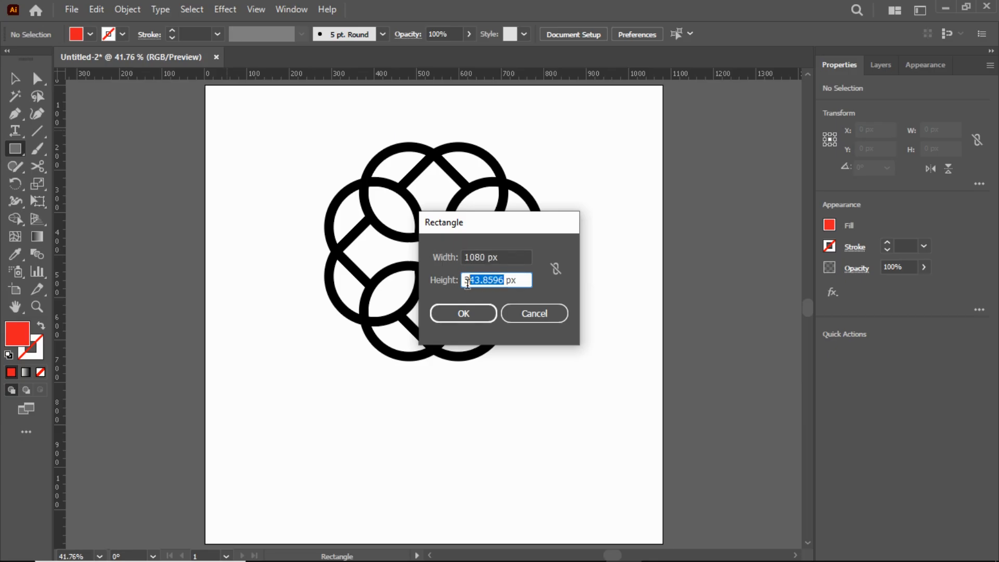
text(1080)
click(472, 313)
- Centre the red square on the artboard horizontally and vertically, and send it behind the logo
click(16, 79)
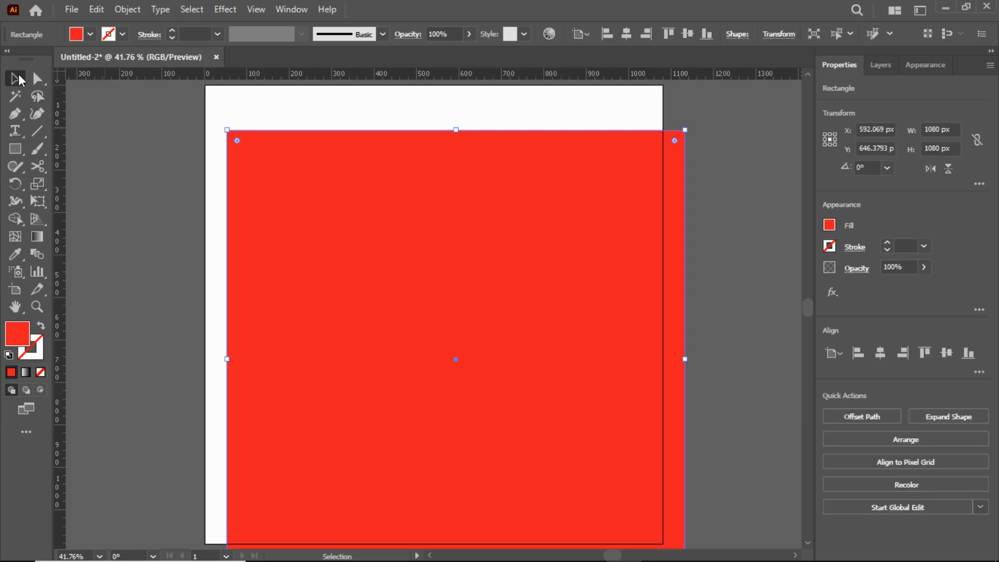
click(626, 33)
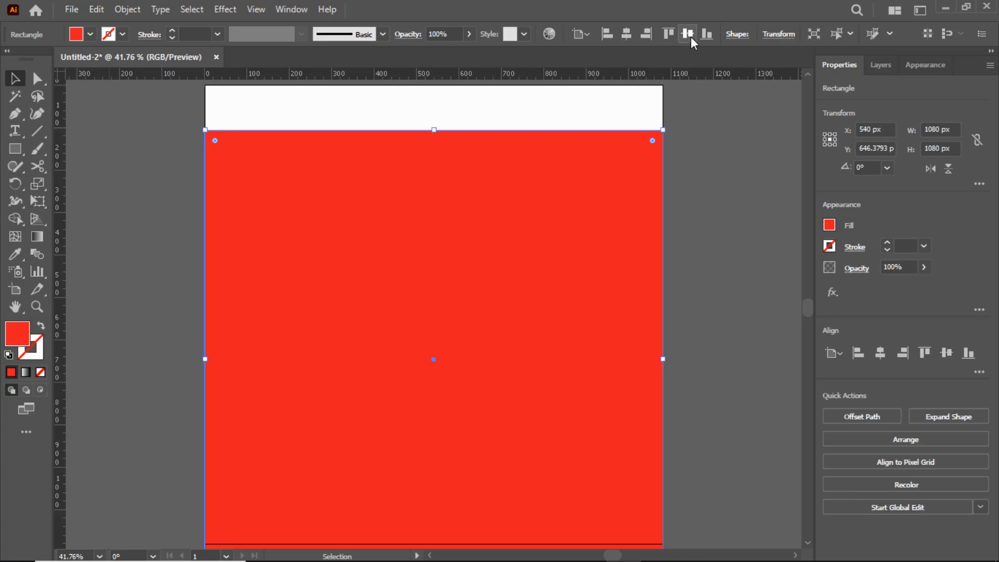
click(688, 34)
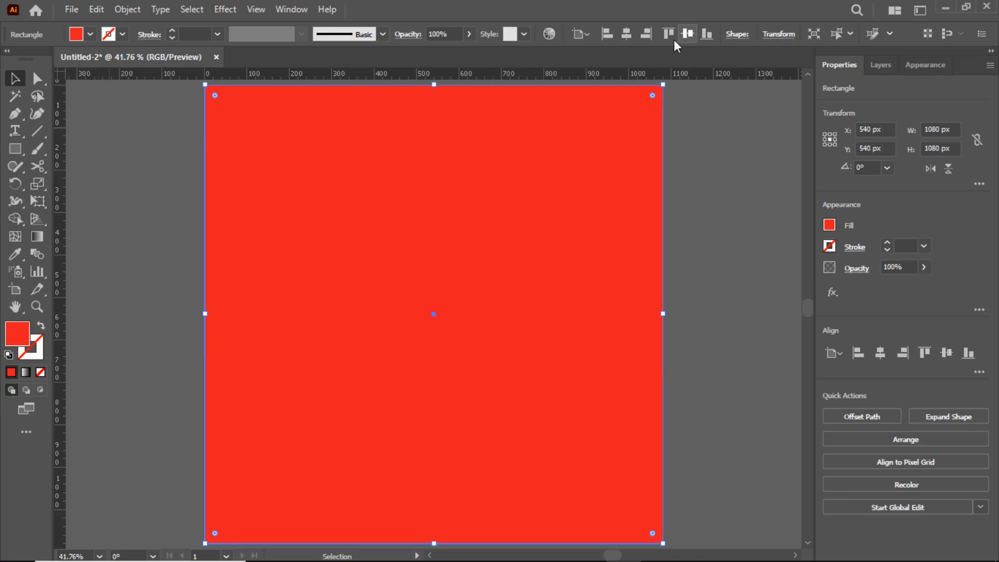
click(126, 9)
mouse_move(186, 57)
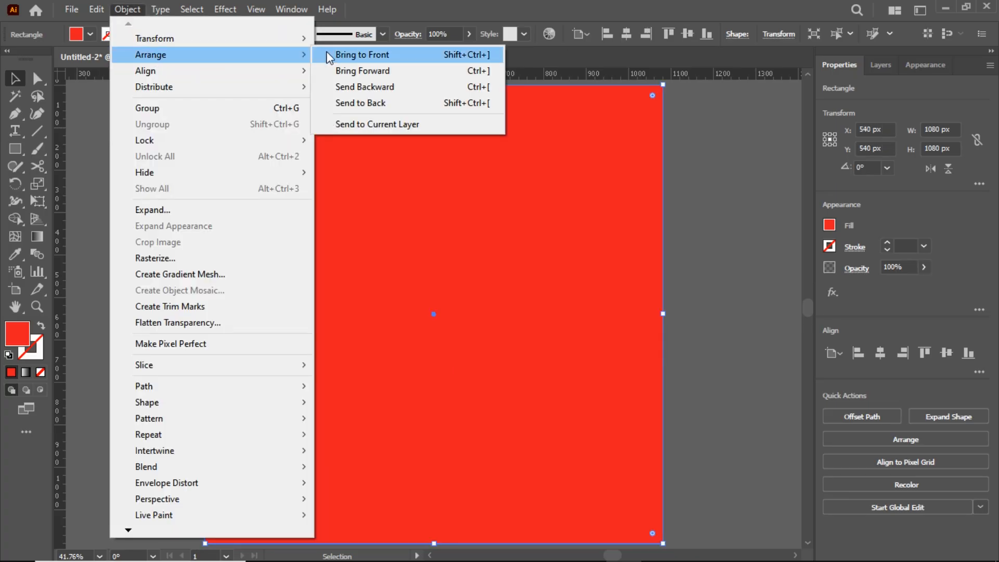
click(364, 104)
- Fill the background square with the dark red radial gradient from the Earthtones gradient library, then close the library
click(91, 34)
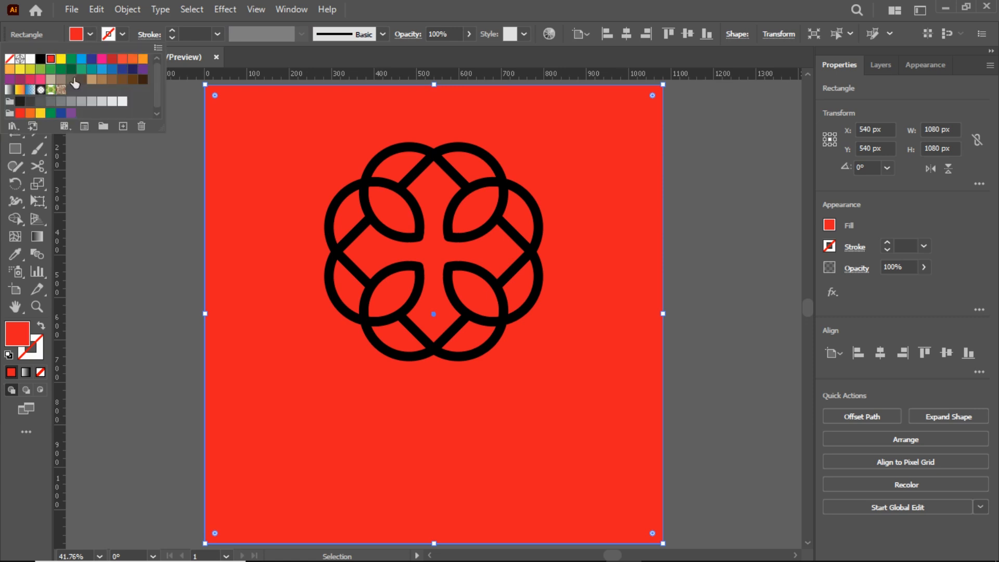
click(13, 125)
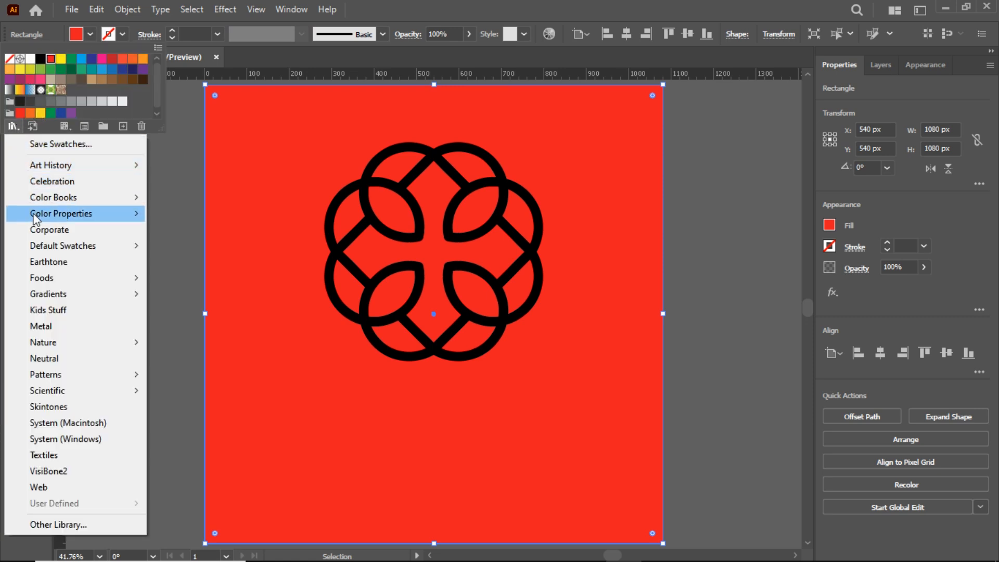
mouse_move(88, 301)
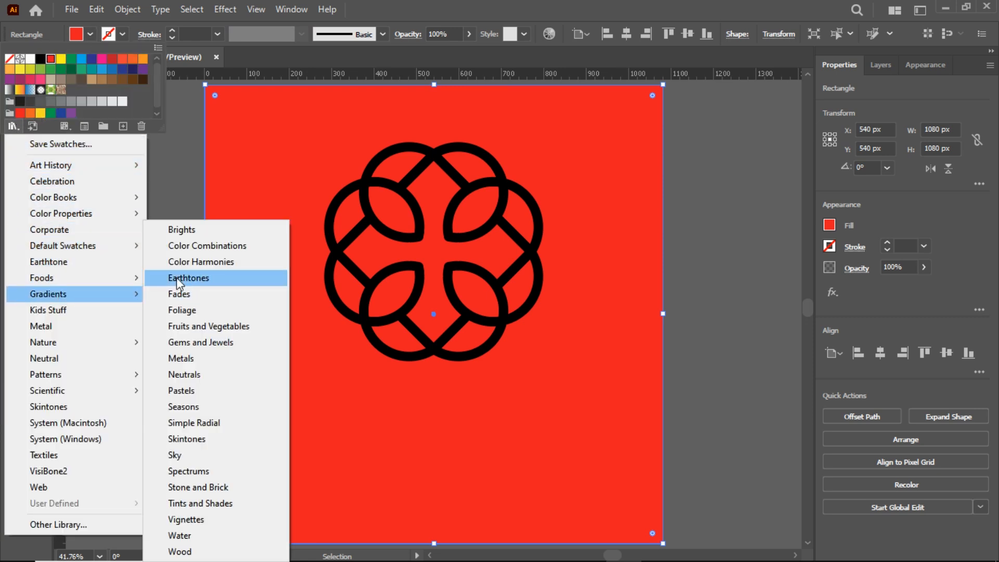
click(206, 283)
click(522, 245)
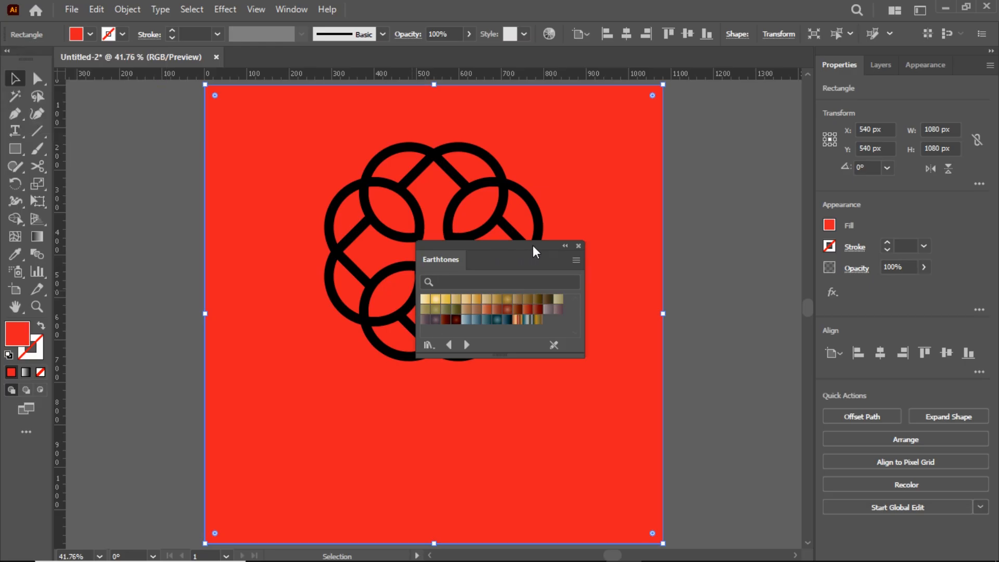
drag(498, 243, 707, 145)
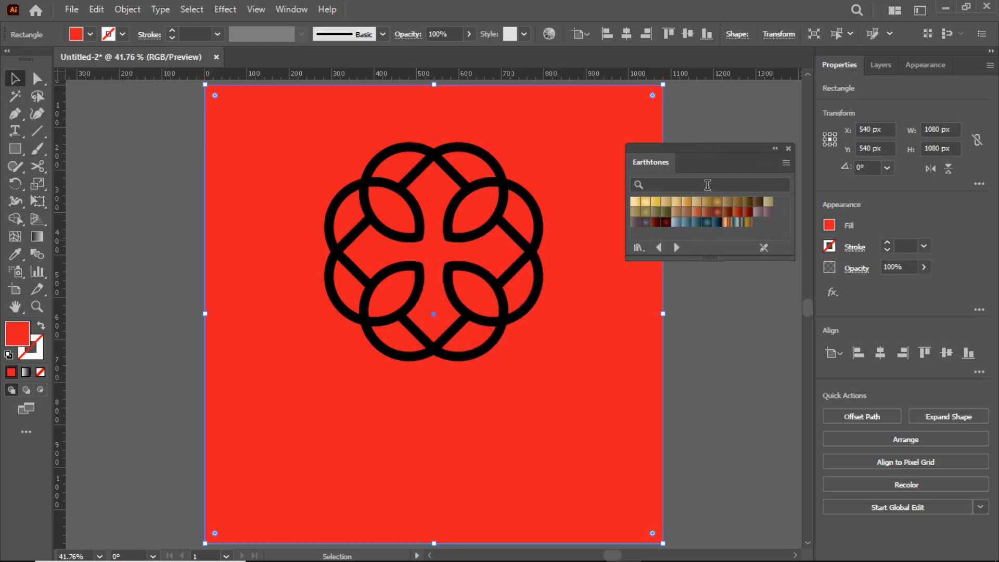
drag(696, 256, 696, 286)
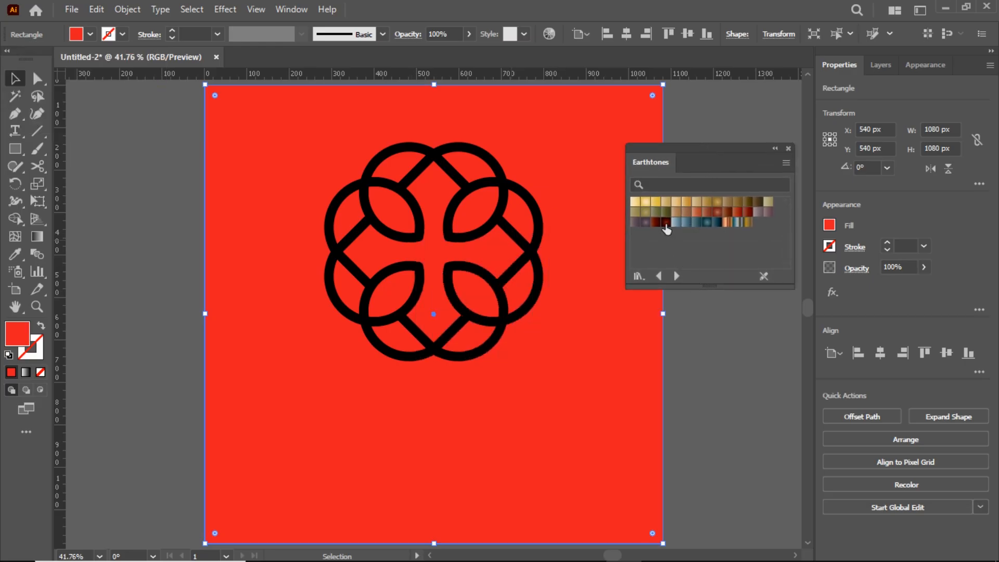
click(666, 223)
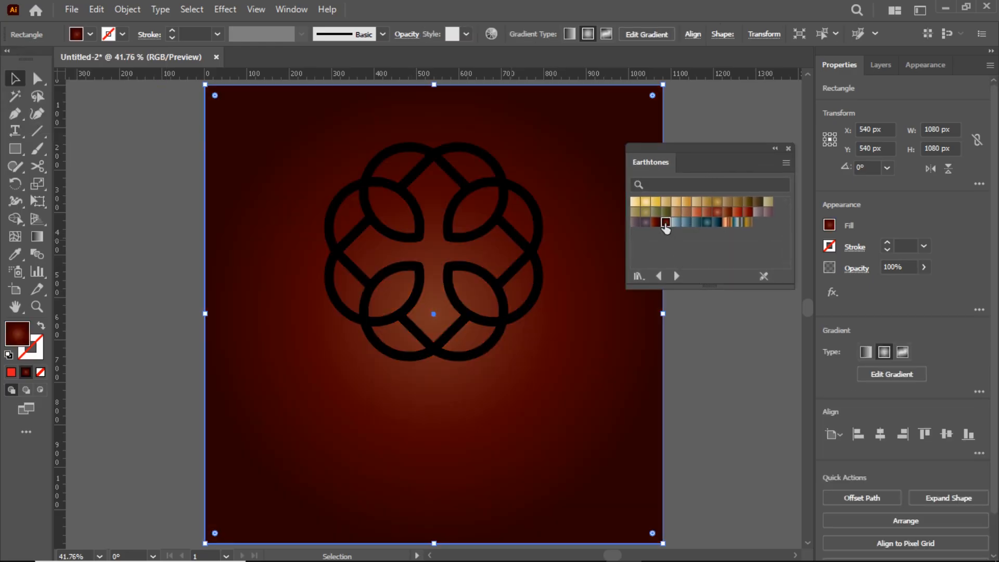
click(788, 149)
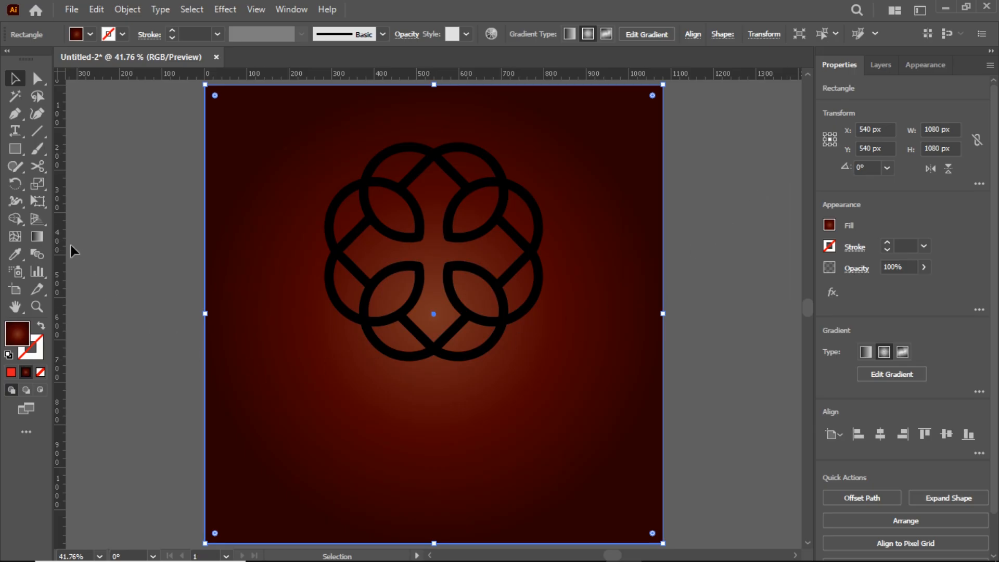
- Redraw the background's radial gradient from the logo's centre out to the artboard's right edge
click(39, 237)
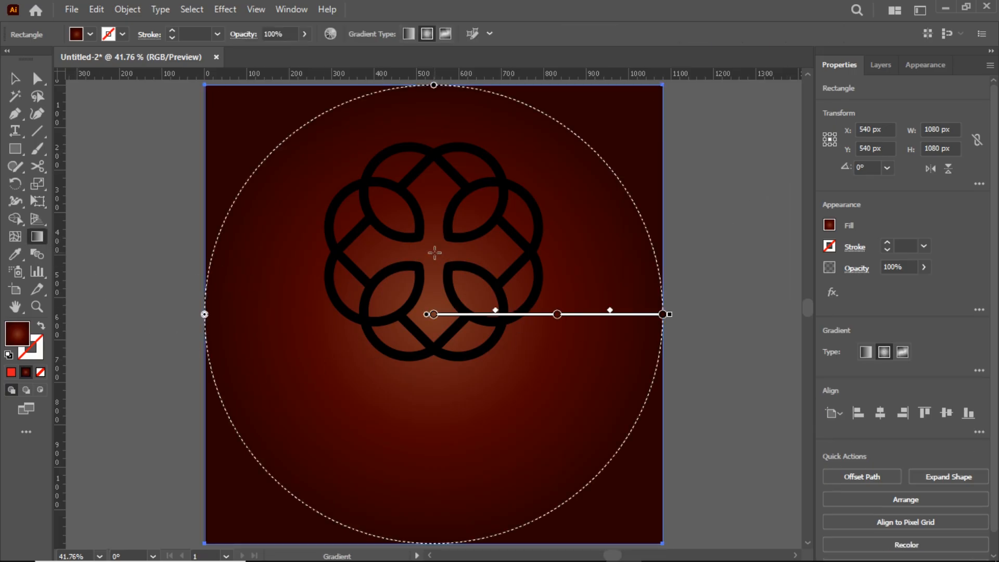
mouse_move(431, 251)
mouse_down()
mouse_move(504, 279)
mouse_move(664, 257)
mouse_up()
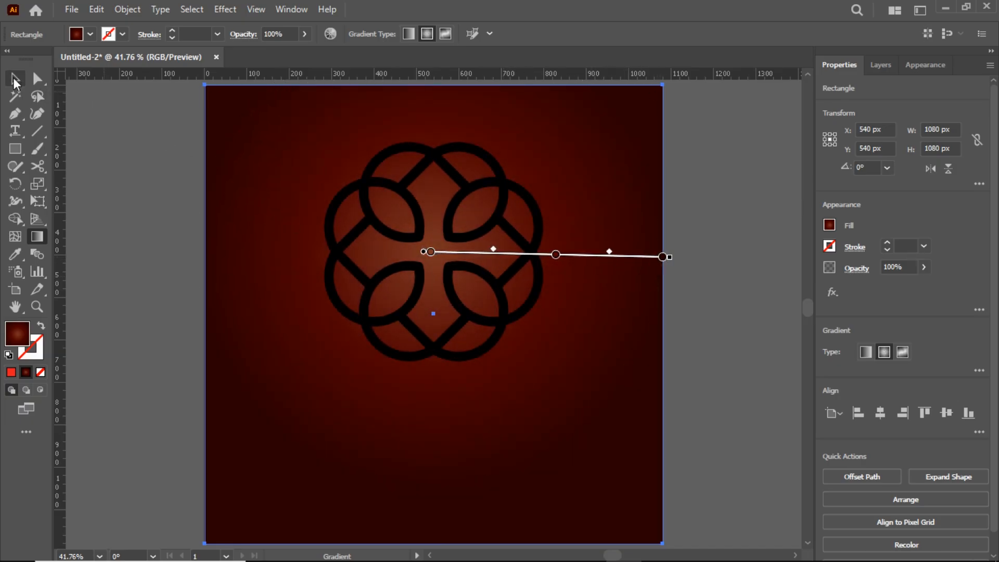
click(15, 82)
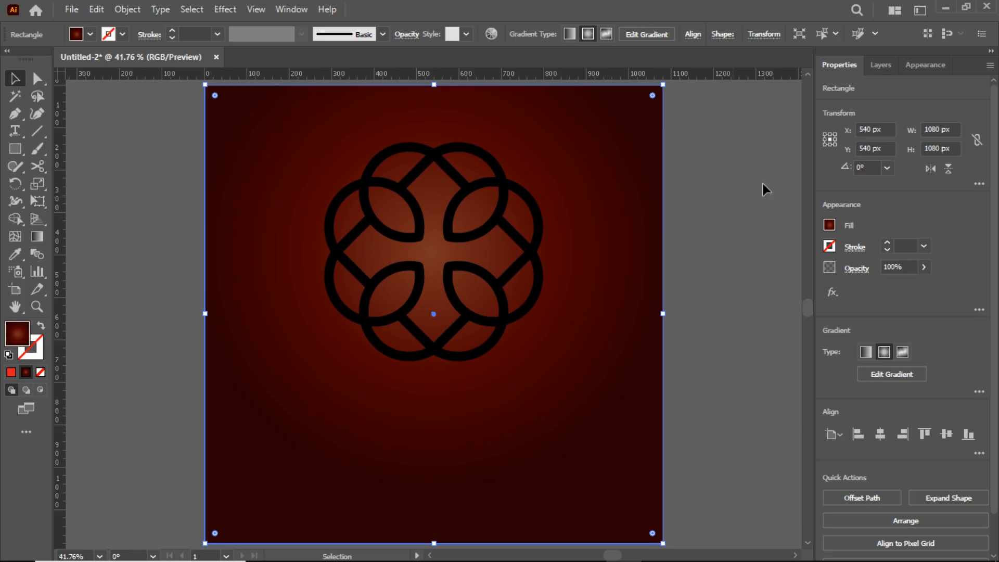
- Expand Layer 1 and lock the background rectangle
click(879, 68)
click(863, 114)
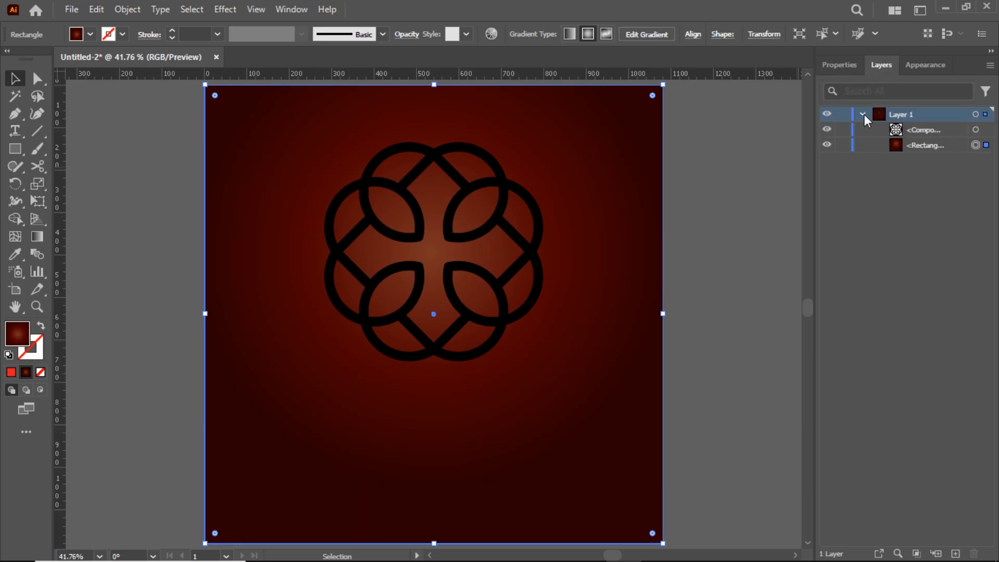
click(843, 145)
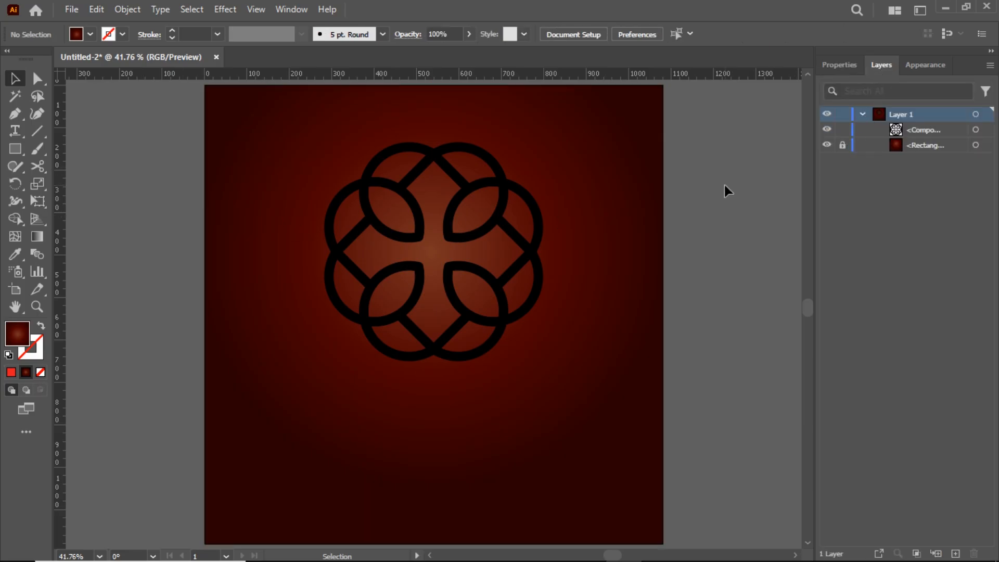
- Fill the logo with the White, Black gradient preset and change its type to radial
click(484, 234)
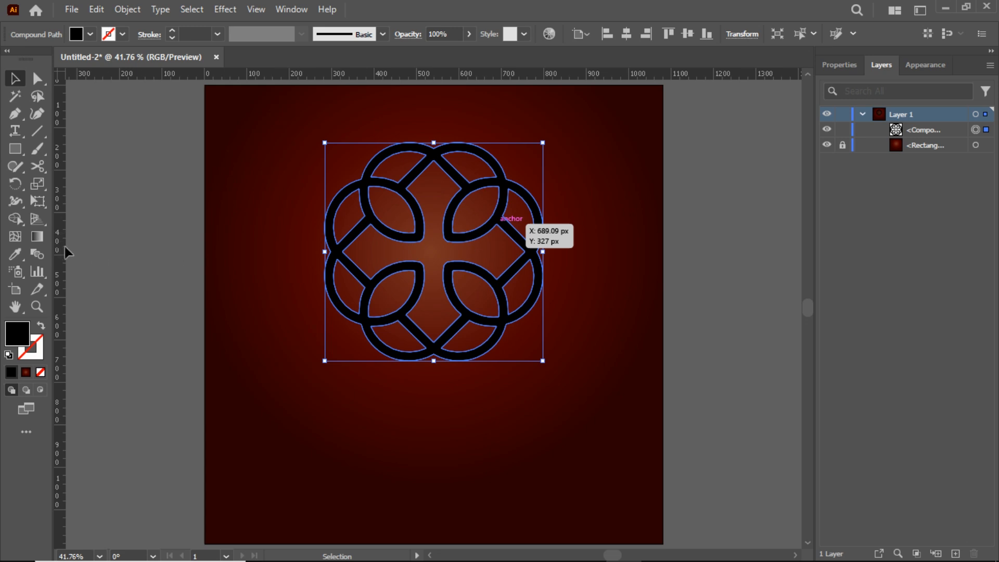
click(37, 236)
click(26, 372)
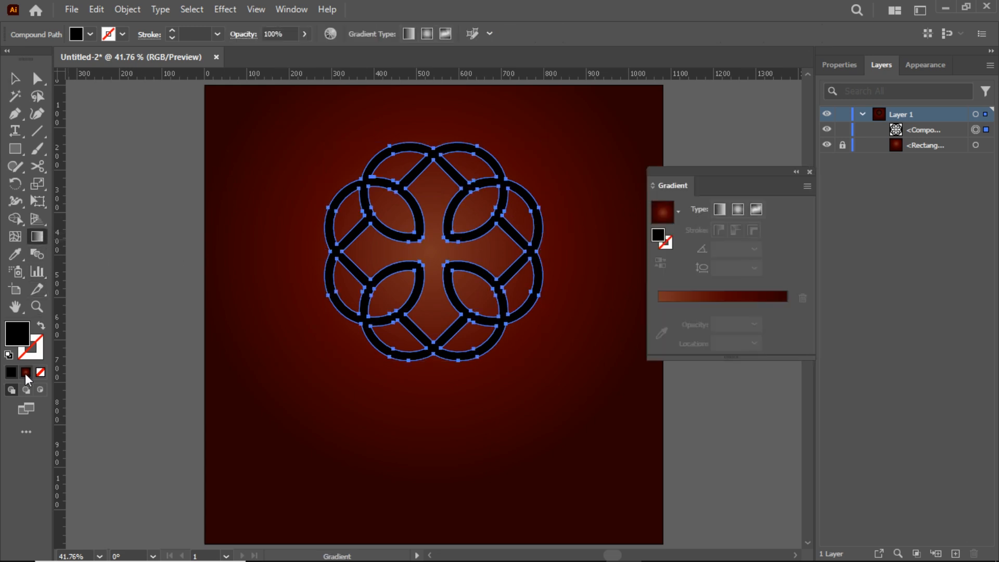
click(678, 218)
drag(672, 277, 675, 242)
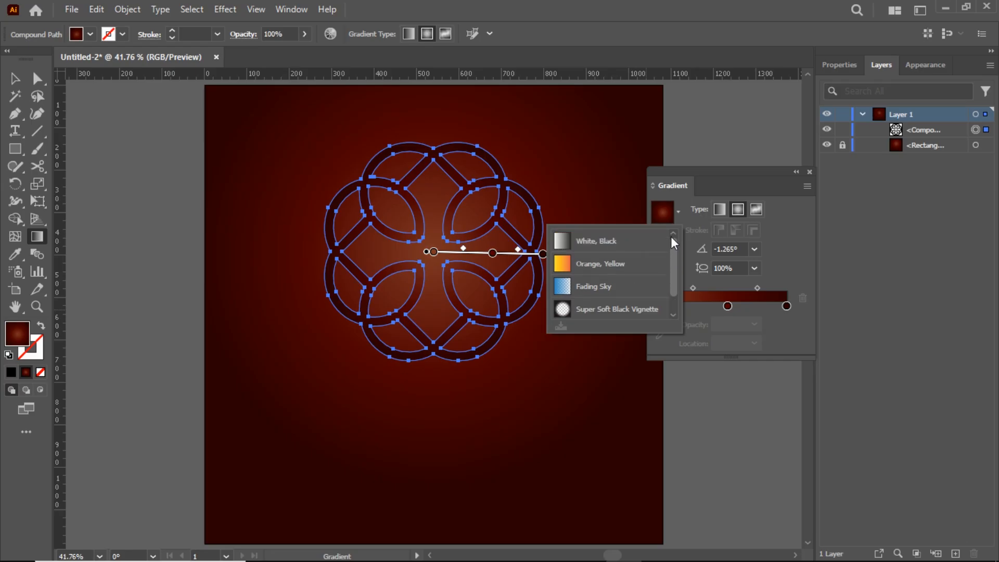
click(596, 242)
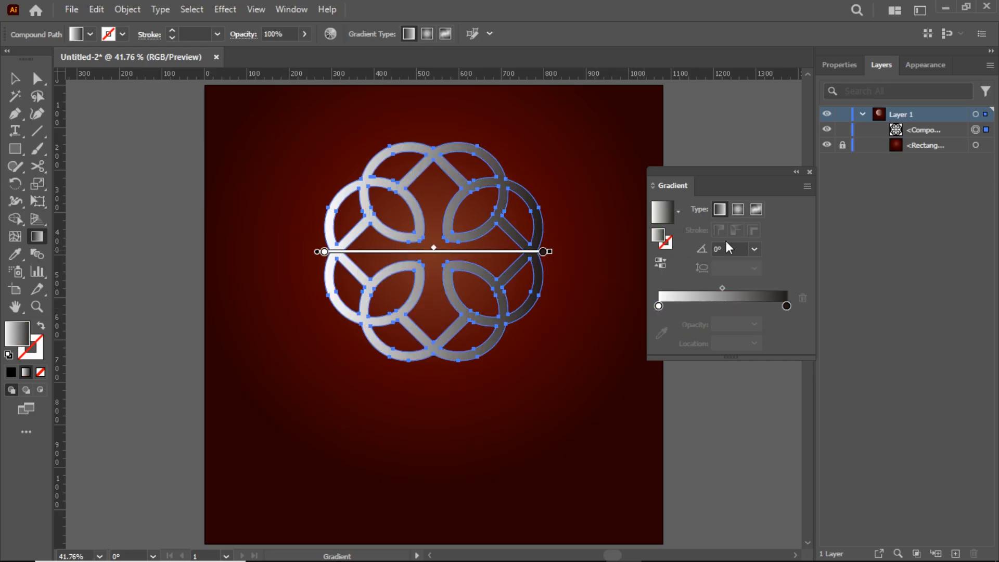
click(737, 210)
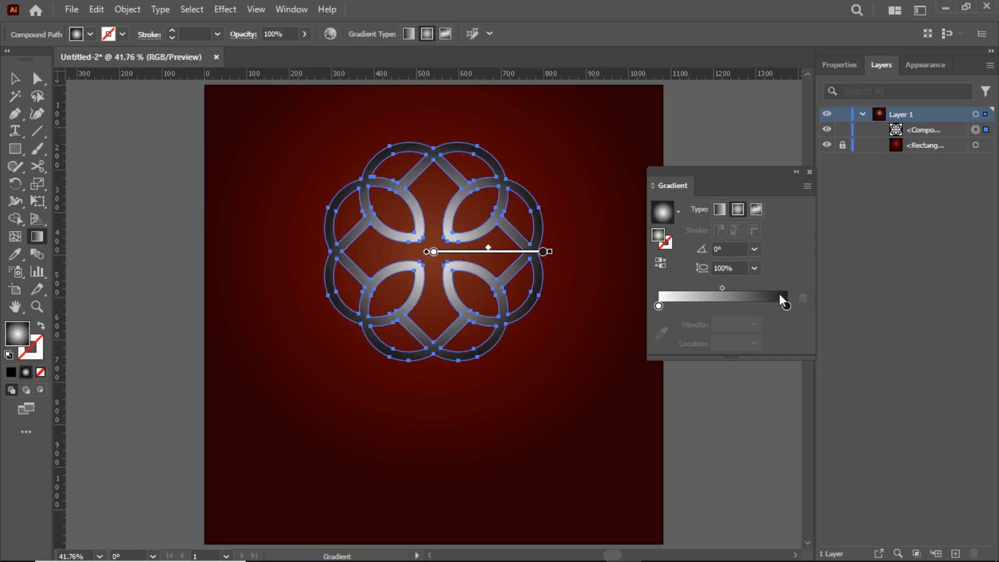
- Change the dark outer colour stop of the logo's radial gradient to the neutral grey 3A3A3A
click(782, 307)
key(ctrl+z)
click(785, 307)
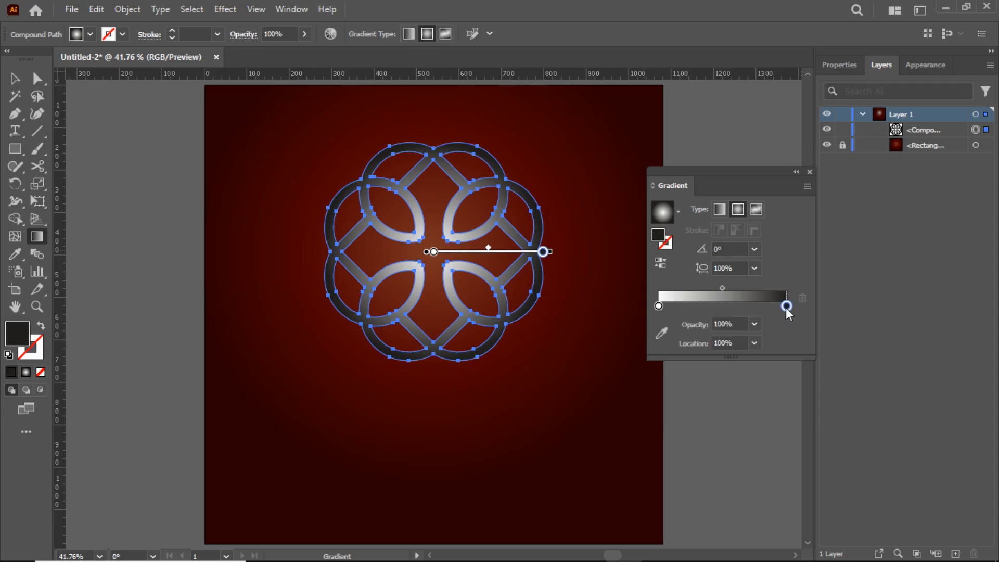
double_click(659, 240)
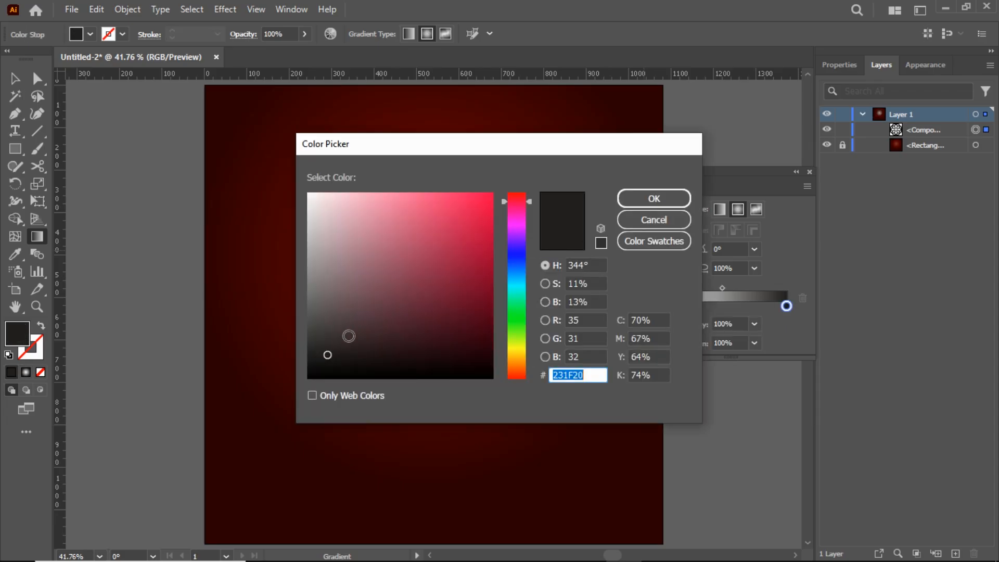
drag(345, 334, 305, 334)
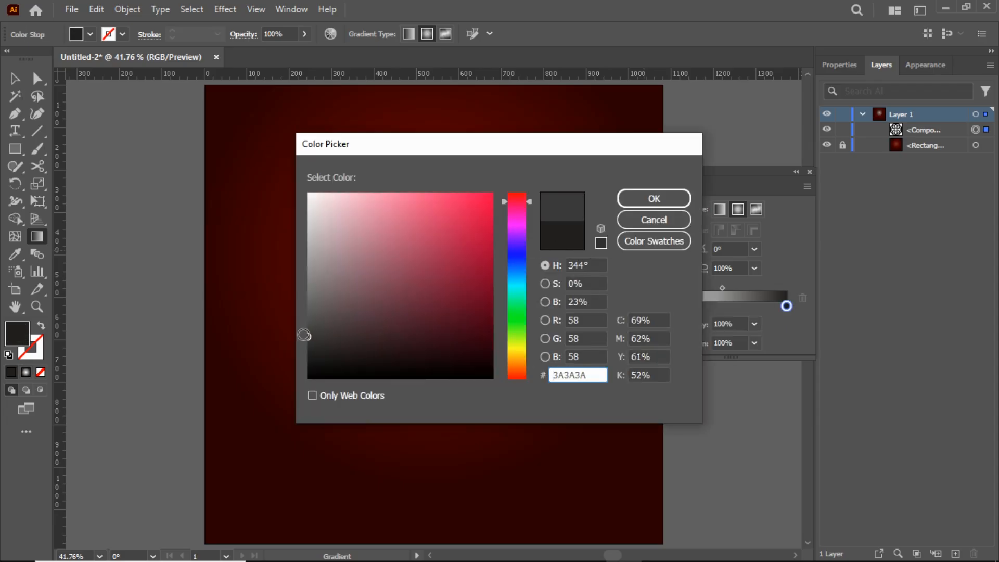
click(629, 199)
- Change the white centre colour stop of the logo's radial gradient to a light neutral grey
click(659, 306)
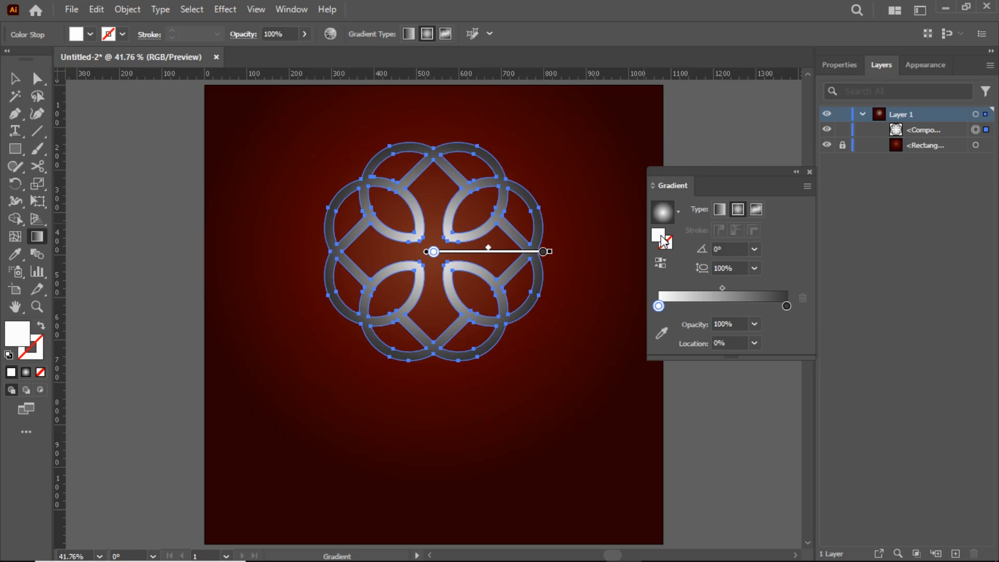
double_click(659, 241)
click(307, 231)
drag(307, 231, 304, 230)
click(654, 206)
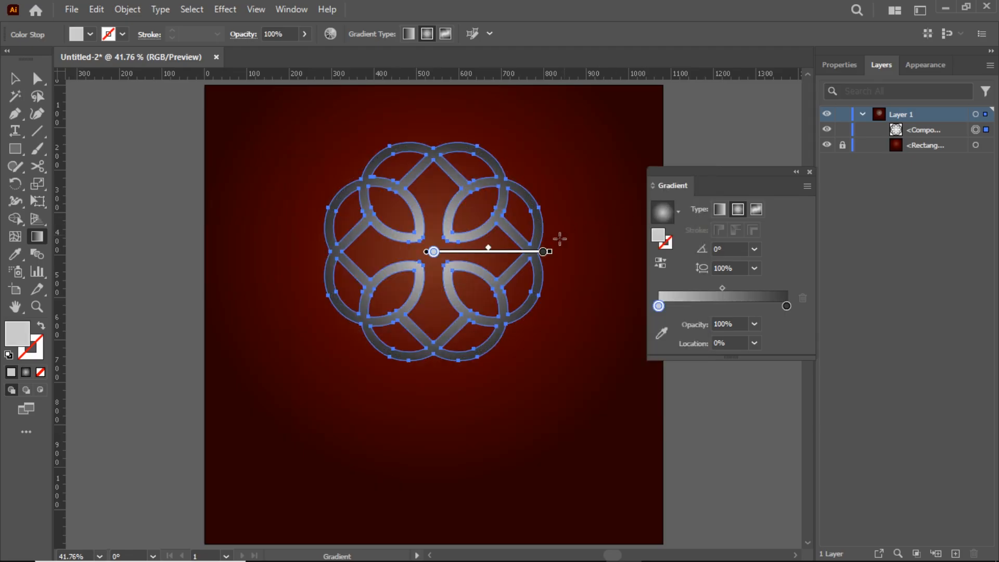
- Extend the logo's radial gradient slightly beyond its right edge, close the gradient settings and deselect the logo
drag(550, 253, 572, 258)
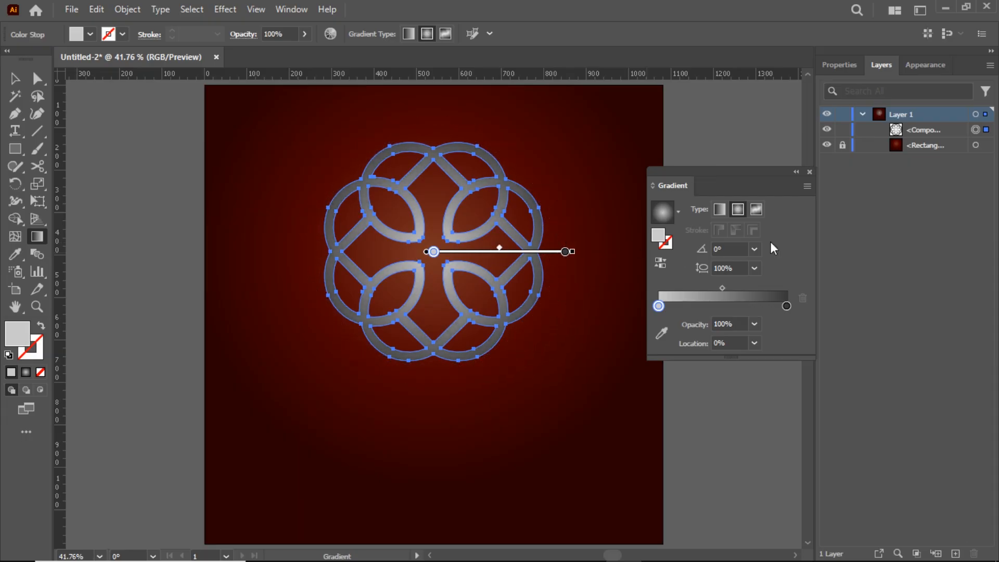
click(810, 172)
click(14, 79)
click(164, 137)
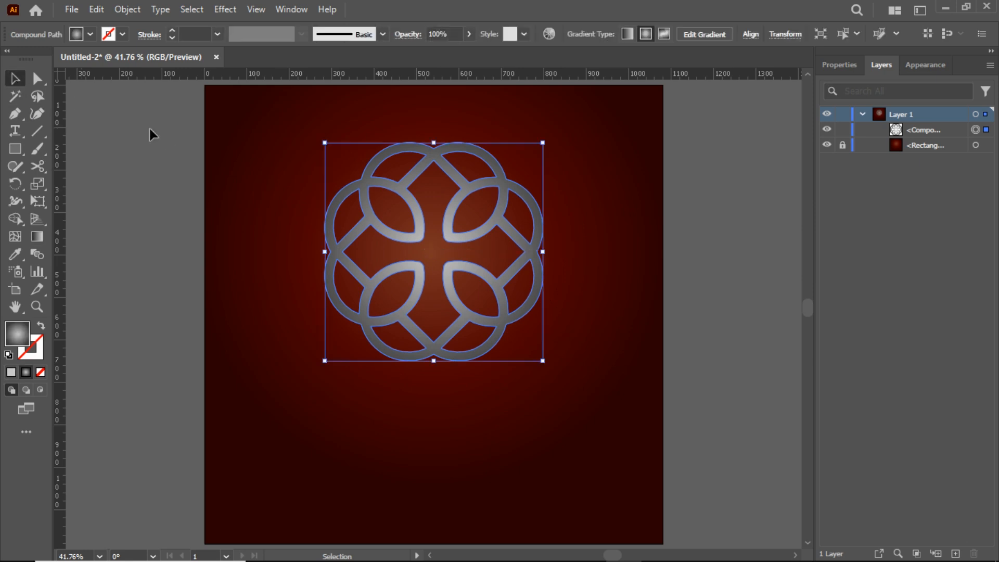
- Add a point text reading "company name" below the logo
right_click(10, 130)
click(48, 180)
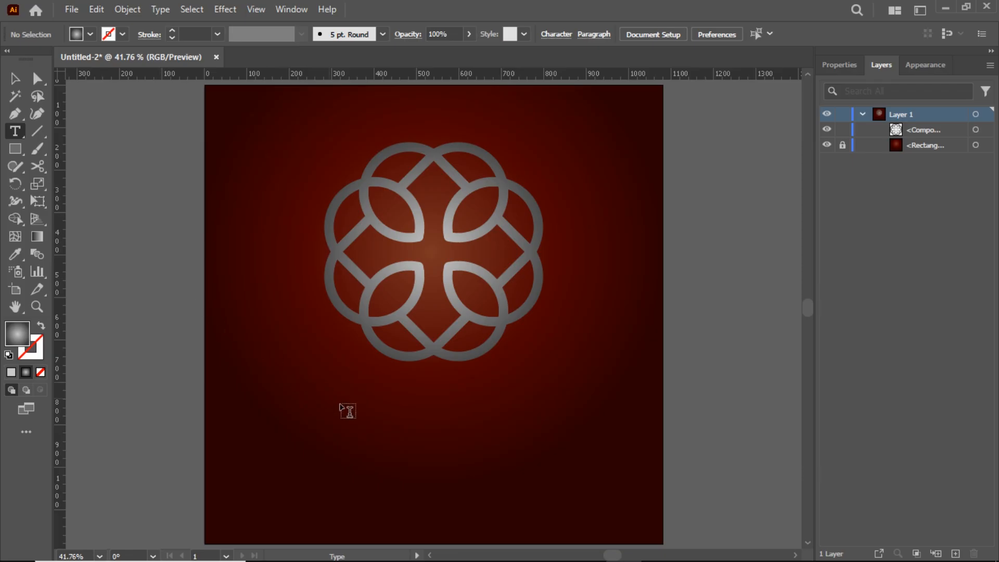
click(361, 413)
key(BackSpace)
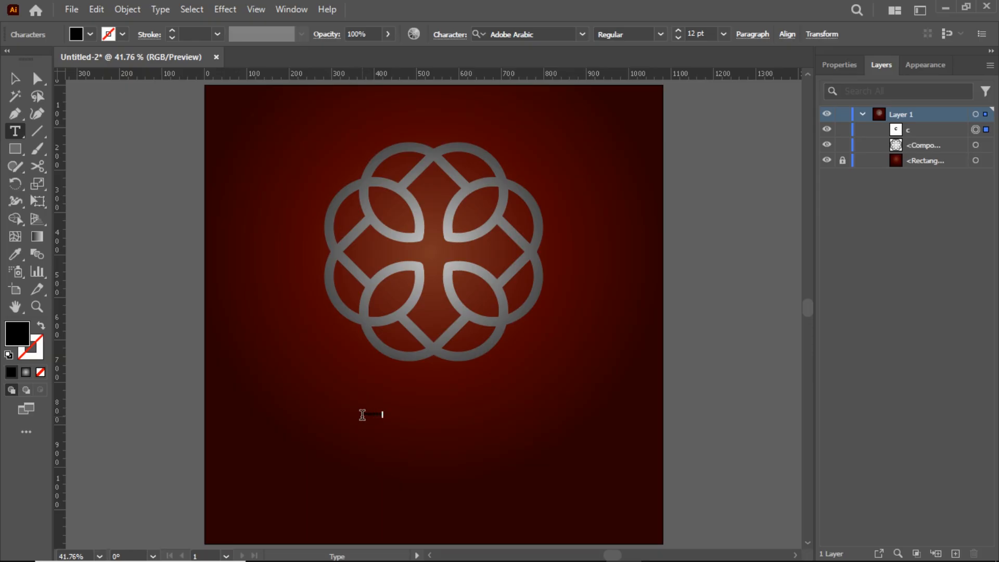
click(14, 78)
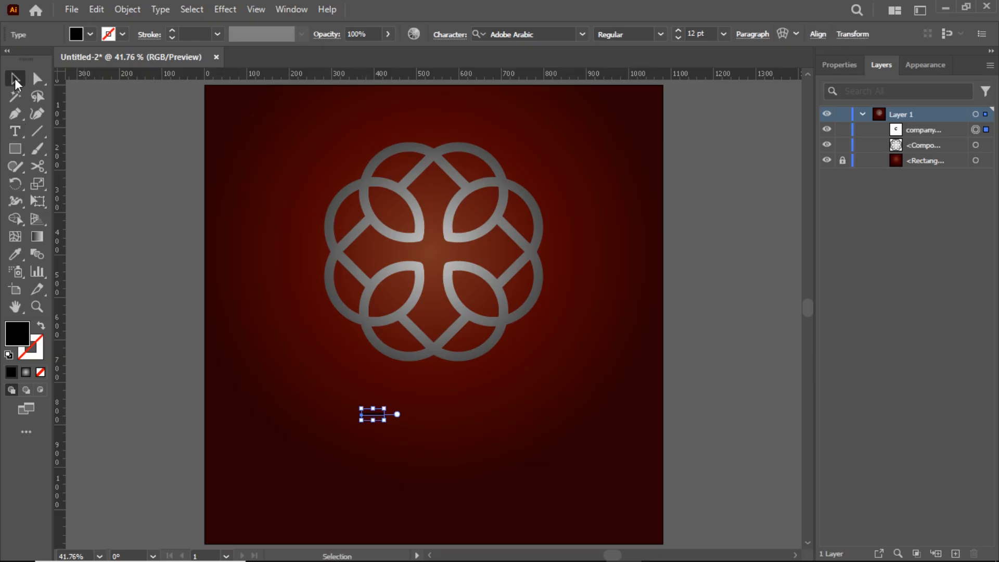
- Enlarge the company name to 88 pt, then centre-align it and place it midway beneath the logo at X 540 px
drag(678, 30, 682, 30)
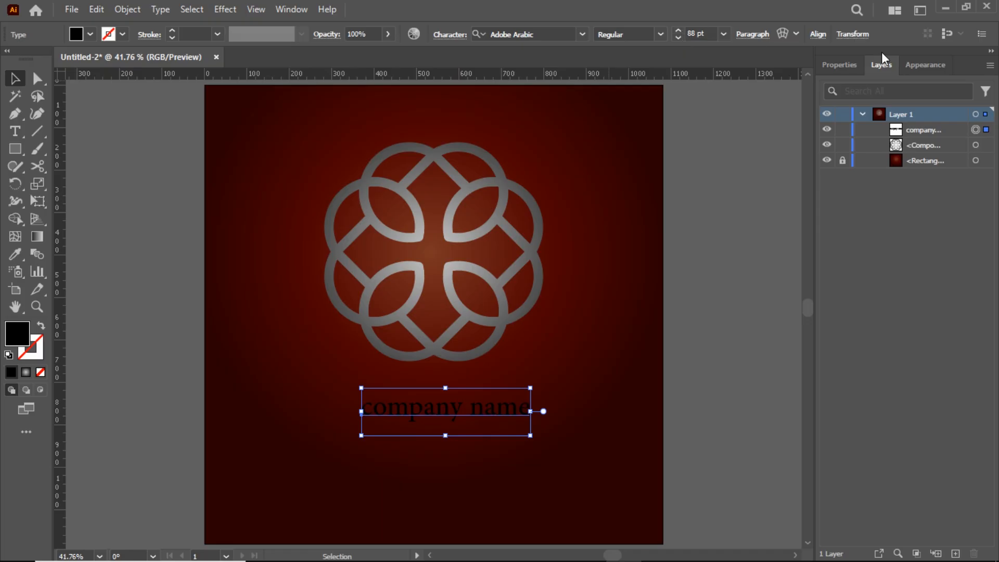
click(848, 63)
click(854, 467)
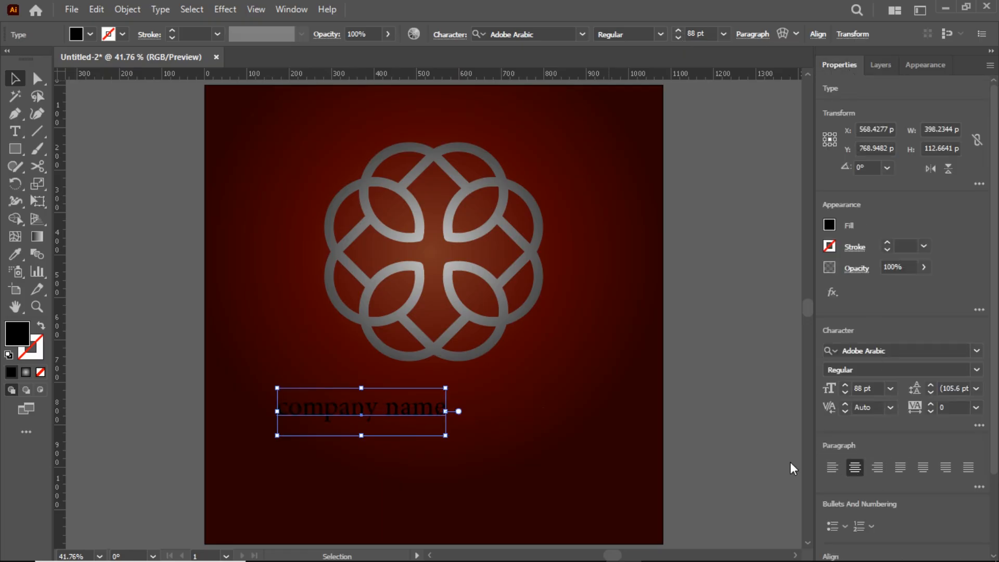
drag(369, 415, 442, 429)
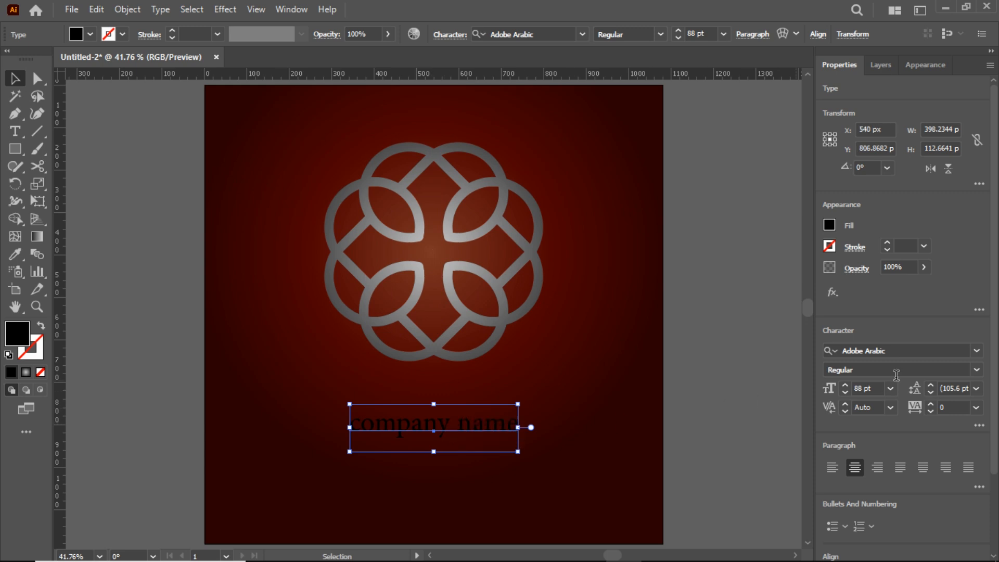
- Set the company name in the Crostea Demo Regular font and reduce its size to 47 pt
click(977, 350)
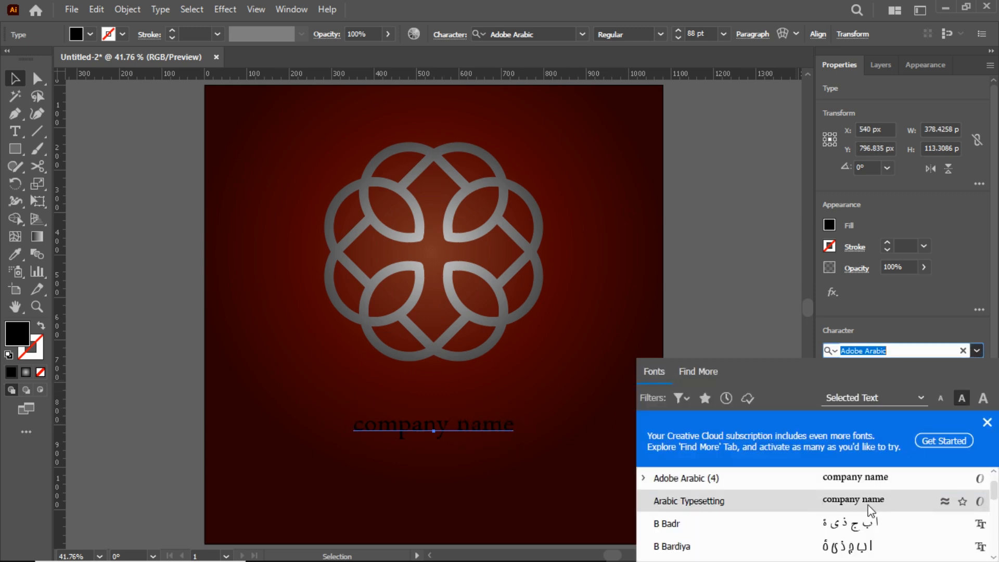
scroll(870, 507, up, 5)
scroll(870, 508, up, 3)
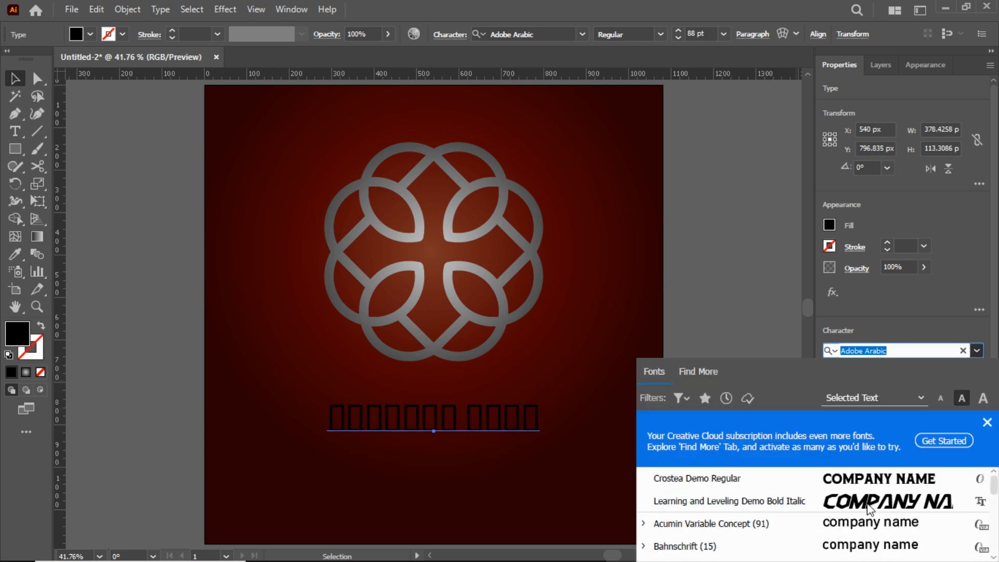
click(851, 478)
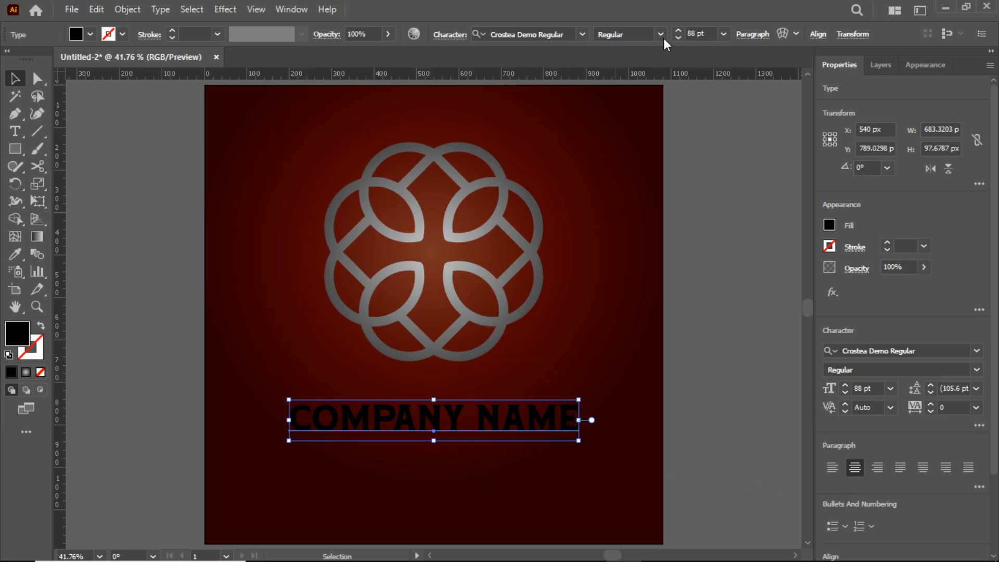
drag(677, 38, 677, 38)
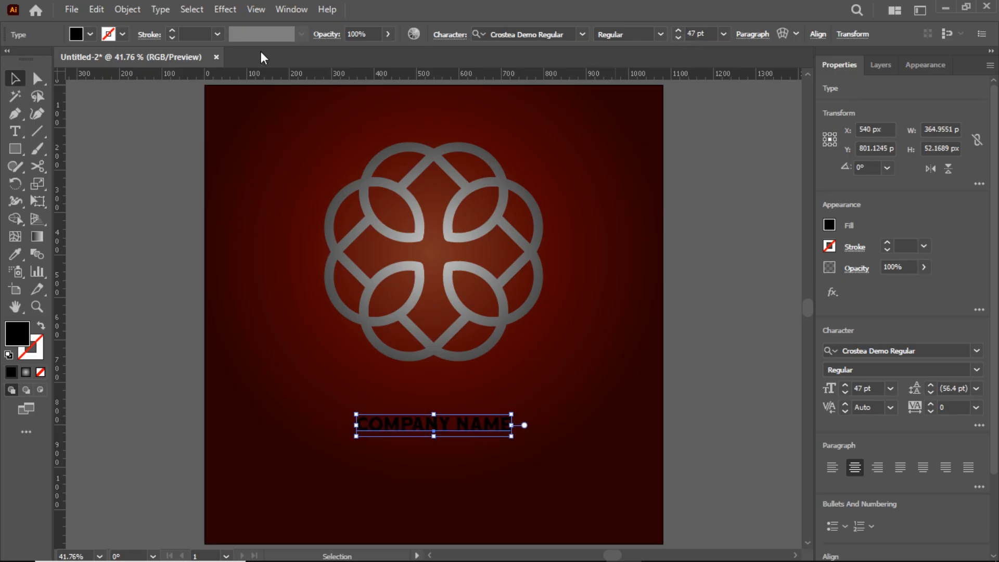
- Expand the company name's object and fill into outlines and unite the letter shapes with Pathfinder
click(128, 10)
click(153, 210)
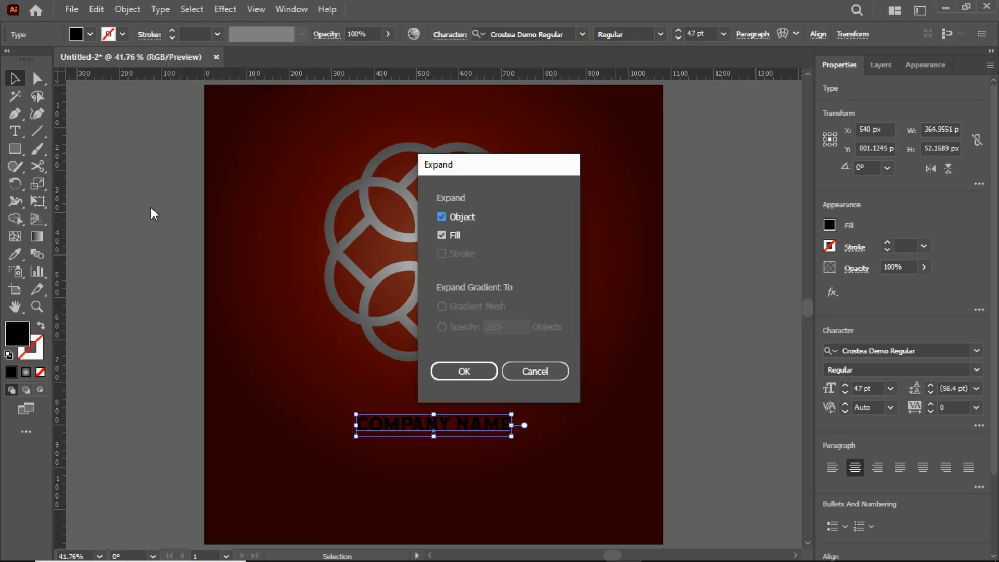
click(473, 372)
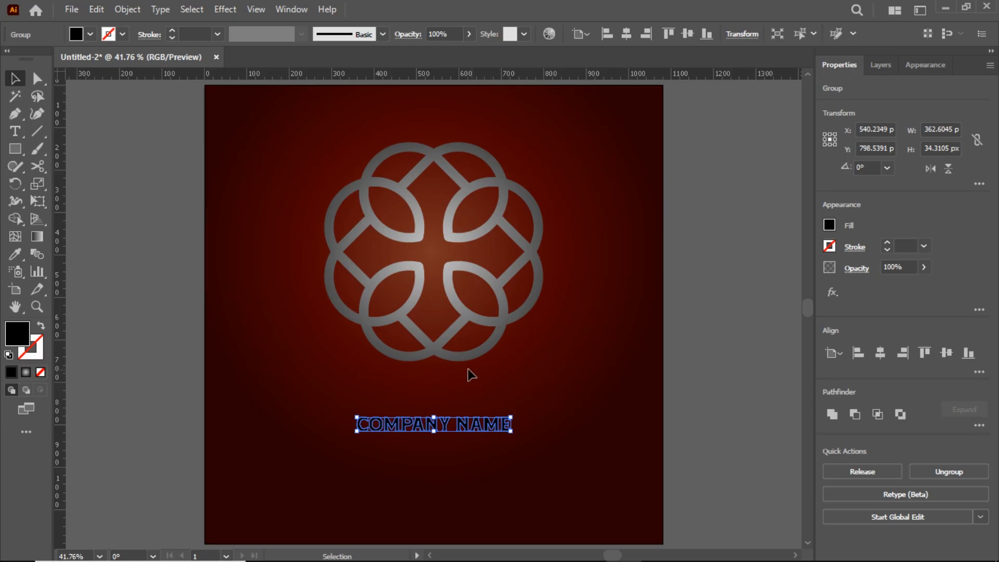
click(291, 9)
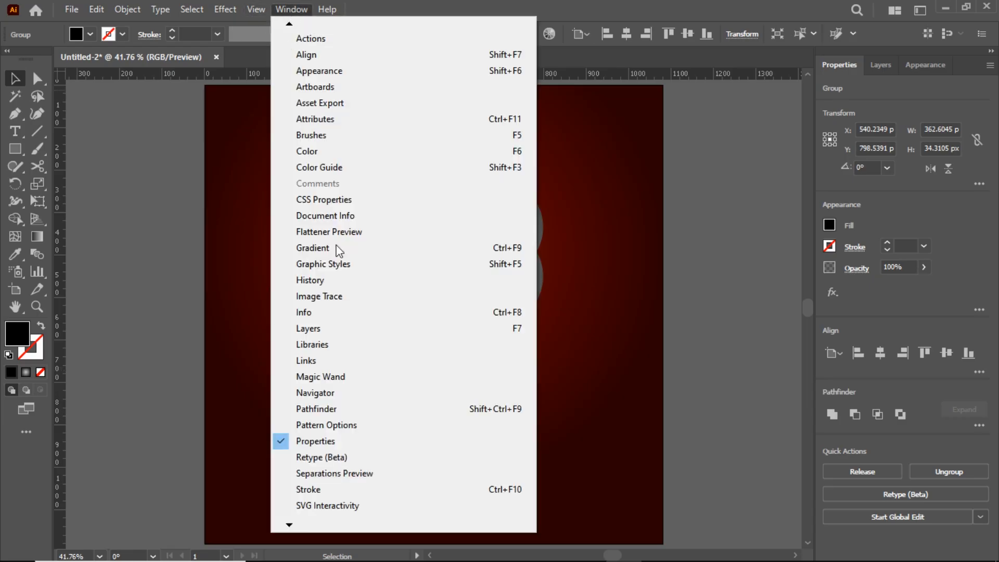
click(320, 409)
click(705, 173)
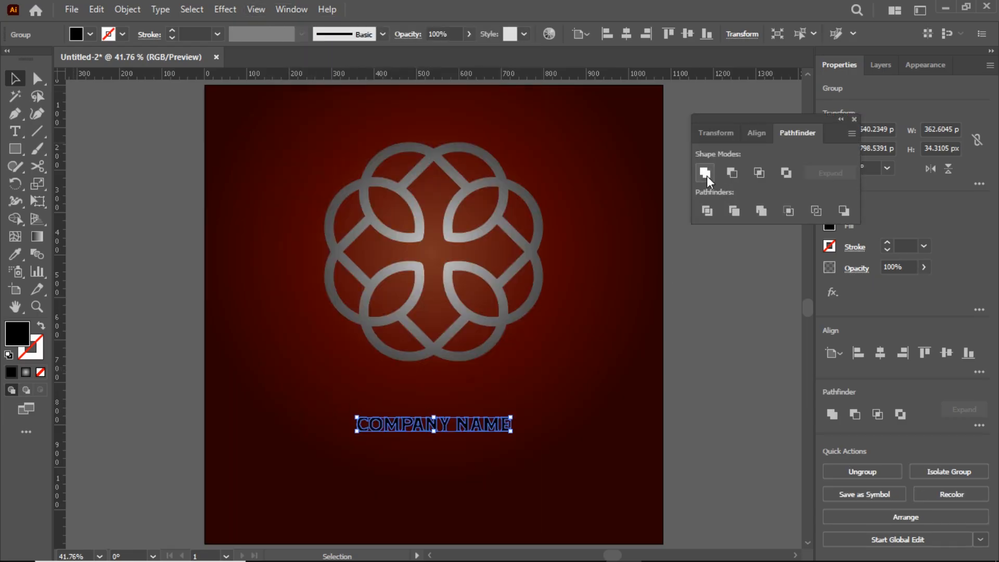
click(853, 119)
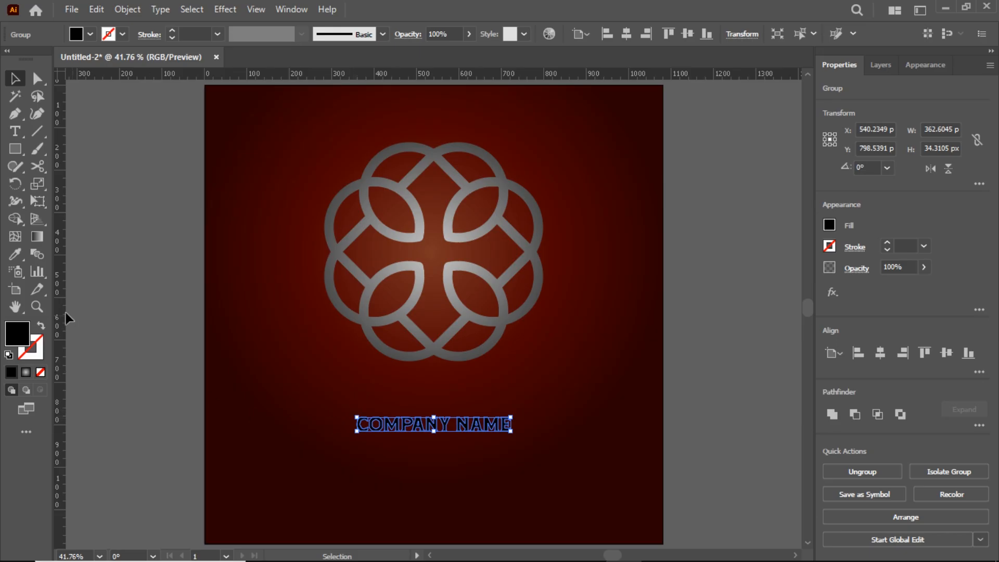
- Enlarge the outlined company name to about 408 px wide and centre it horizontally on the artboard
click(37, 307)
drag(423, 438, 463, 441)
click(15, 78)
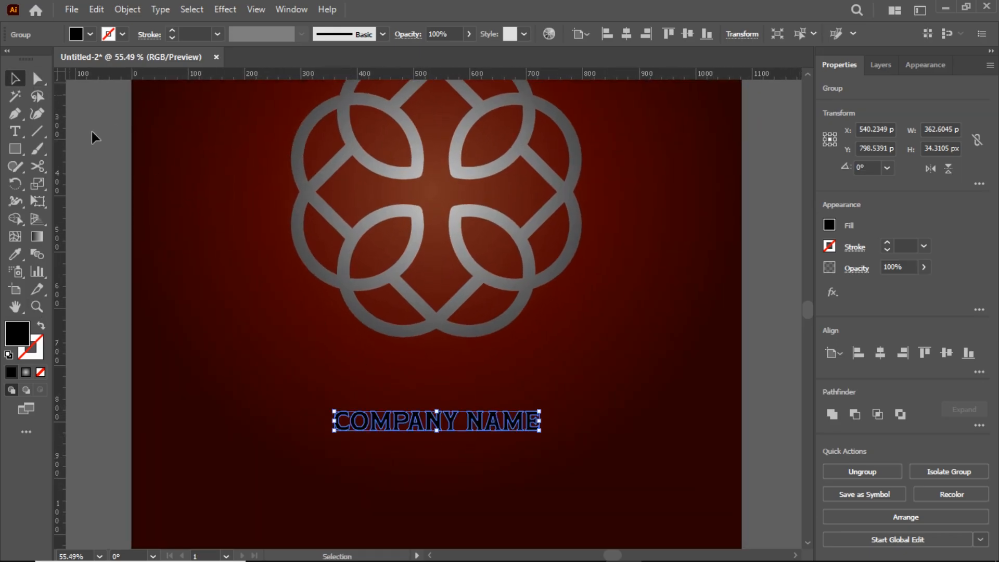
drag(539, 410, 552, 409)
drag(439, 424, 444, 424)
click(632, 38)
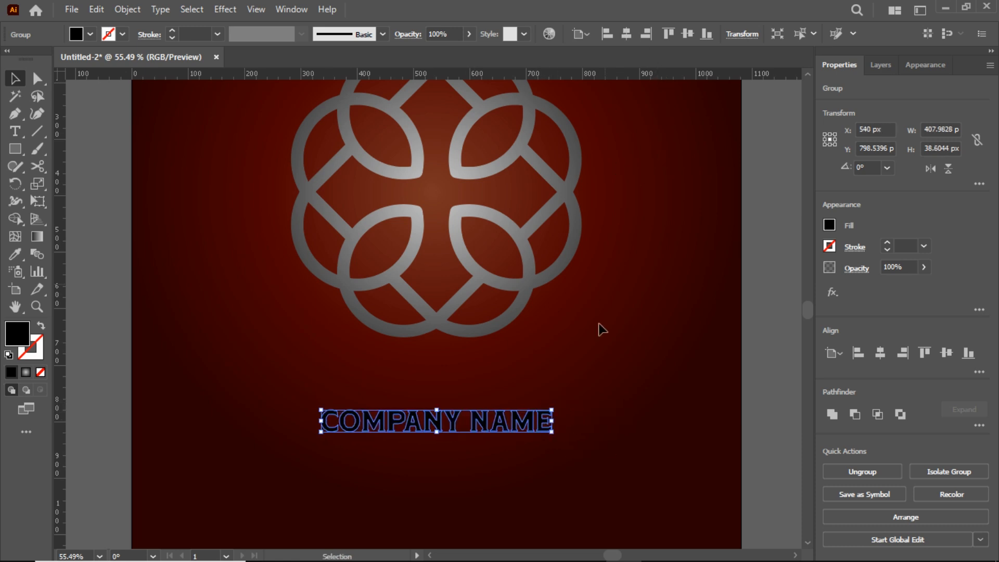
- Reshape the lettering to about 387 px wide and 66 px tall and move it up closer to the logo
drag(436, 410, 446, 394)
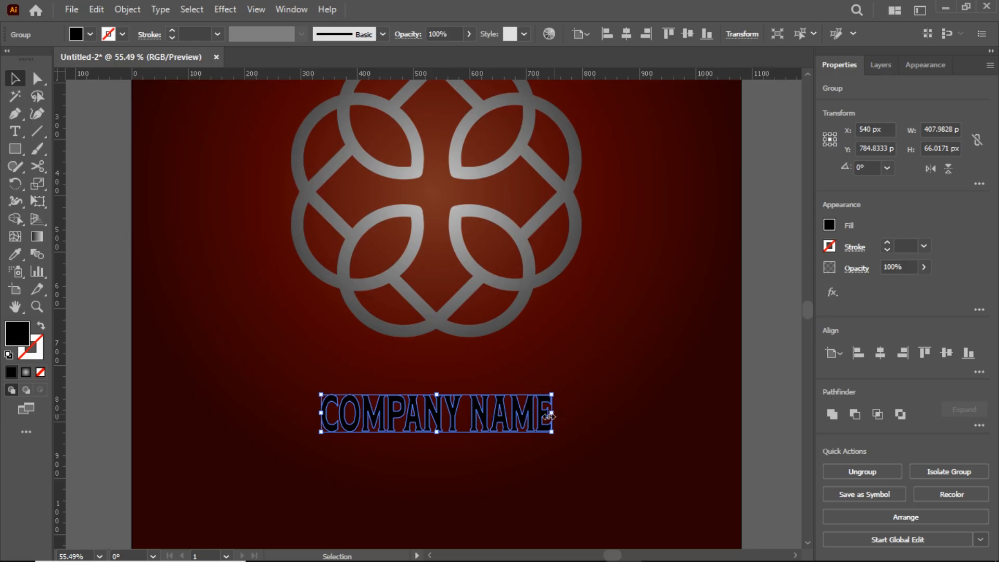
click(37, 306)
alt+click(400, 367)
click(14, 79)
drag(442, 402, 443, 397)
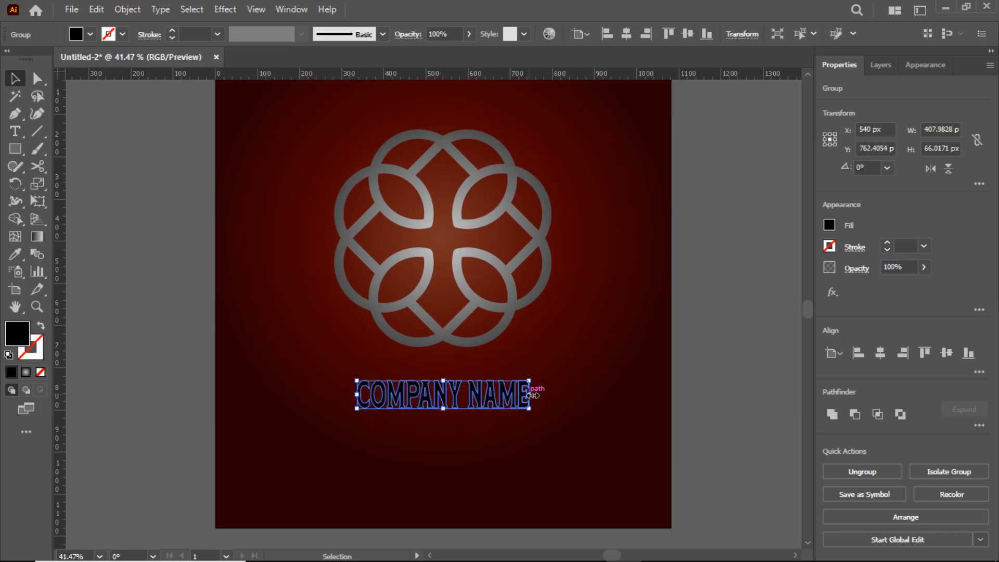
drag(532, 395, 526, 396)
- Fill the company name lettering with the logo's grey radial gradient and close the gradient settings
click(37, 236)
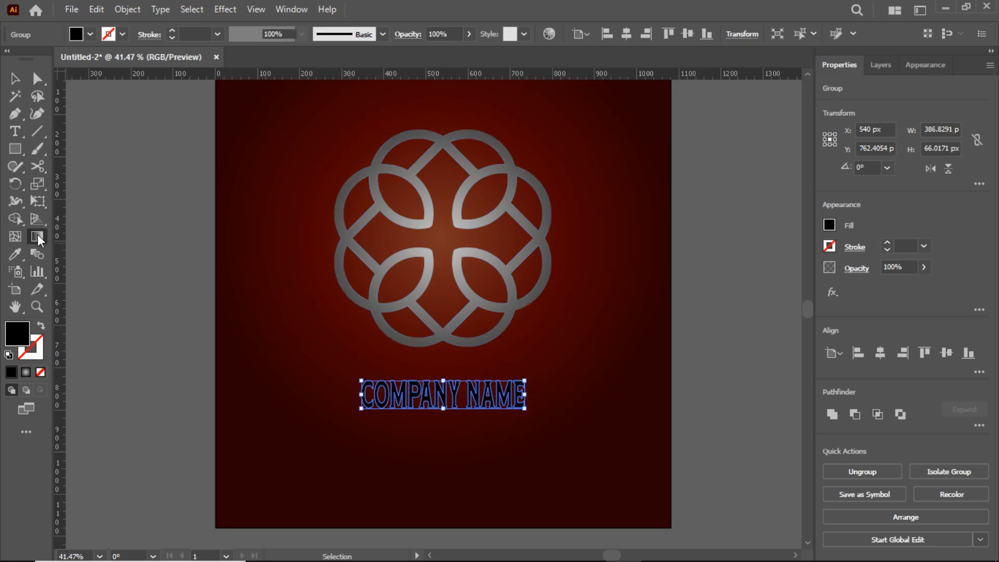
click(27, 372)
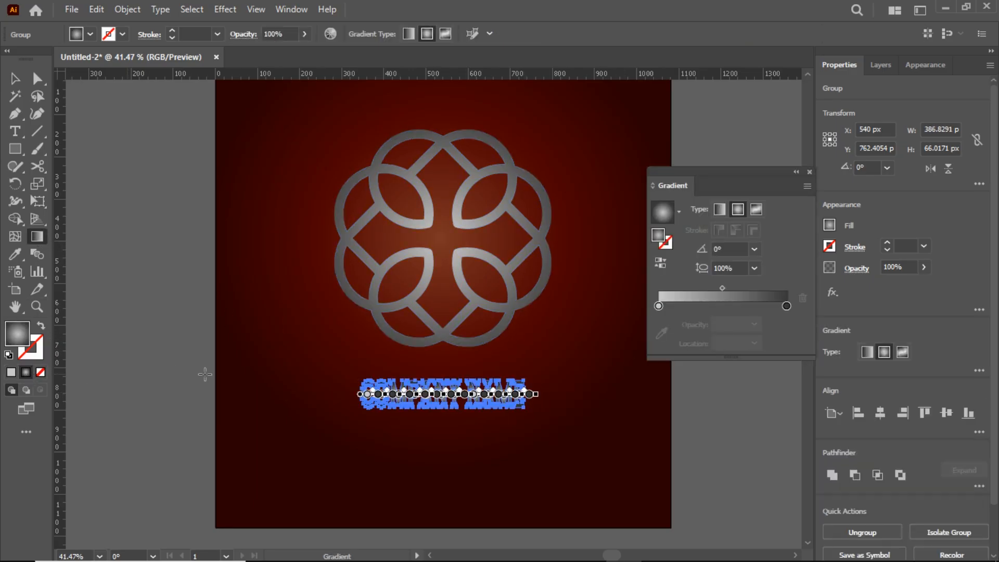
click(809, 171)
click(15, 79)
- Make the company name letters into one compound path
click(127, 10)
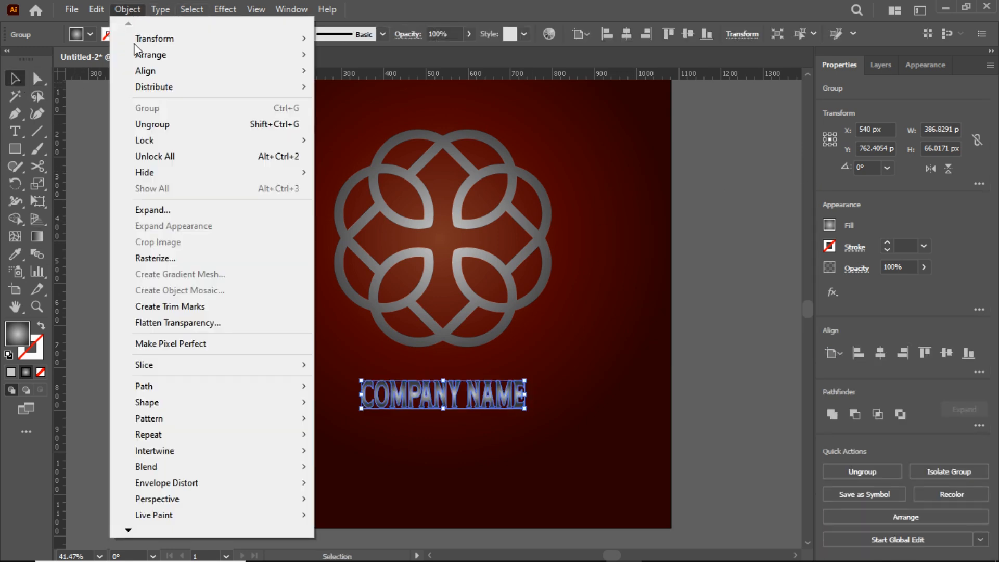
mouse_move(129, 531)
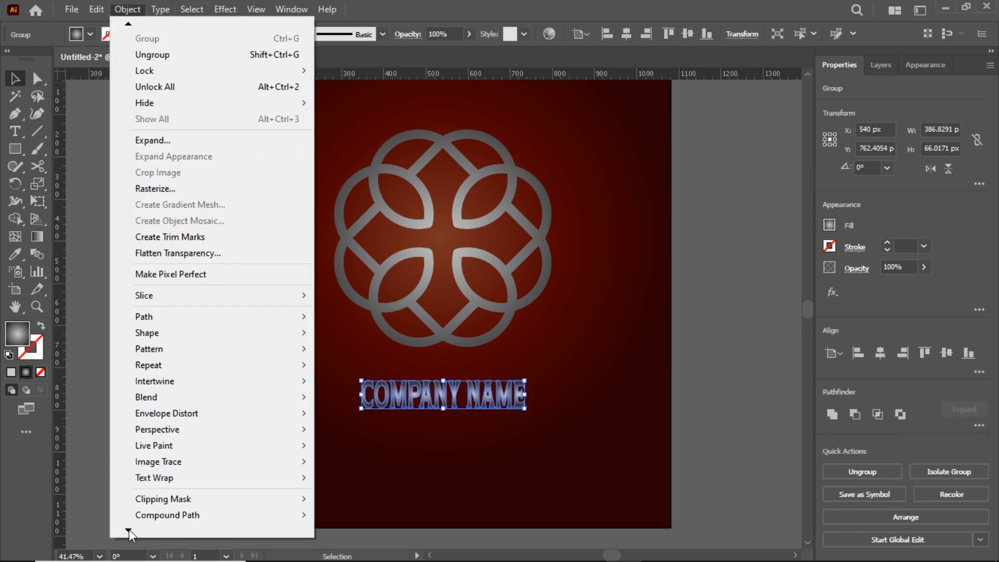
mouse_move(268, 452)
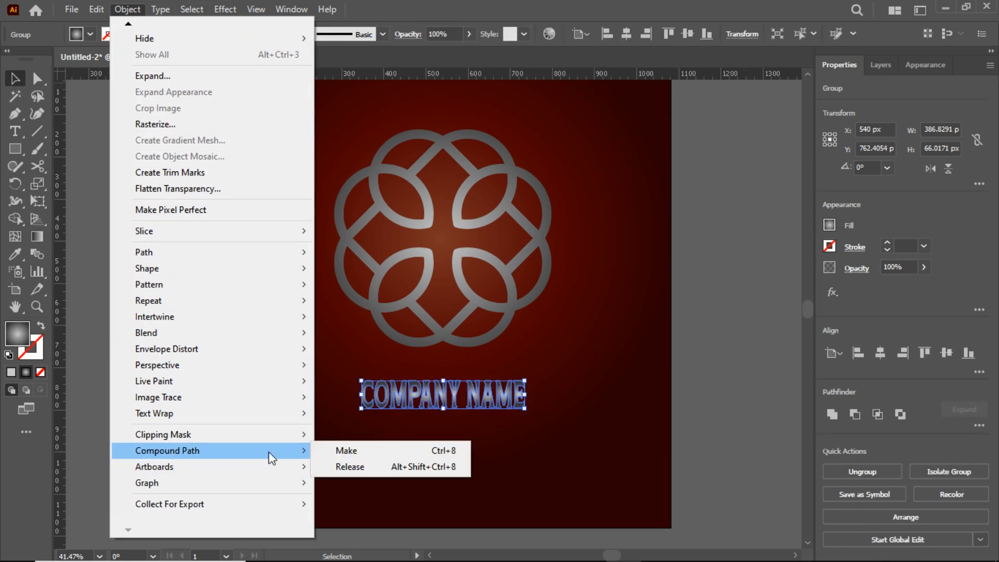
click(337, 450)
- Change the lettering's gradient to linear, redraw it vertically at 90° across the letters and reverse it so the light grey is at the top
click(40, 235)
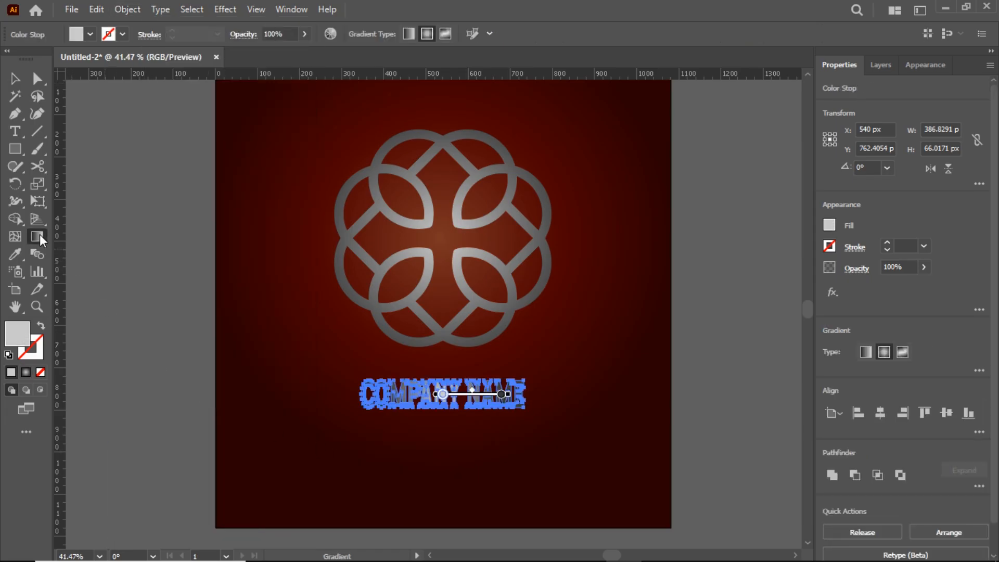
double_click(37, 237)
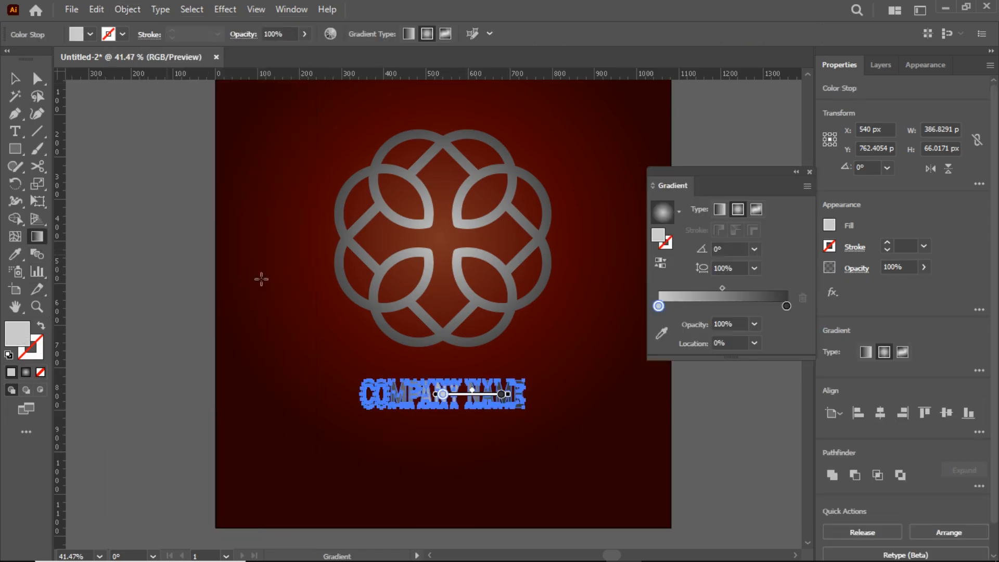
click(720, 210)
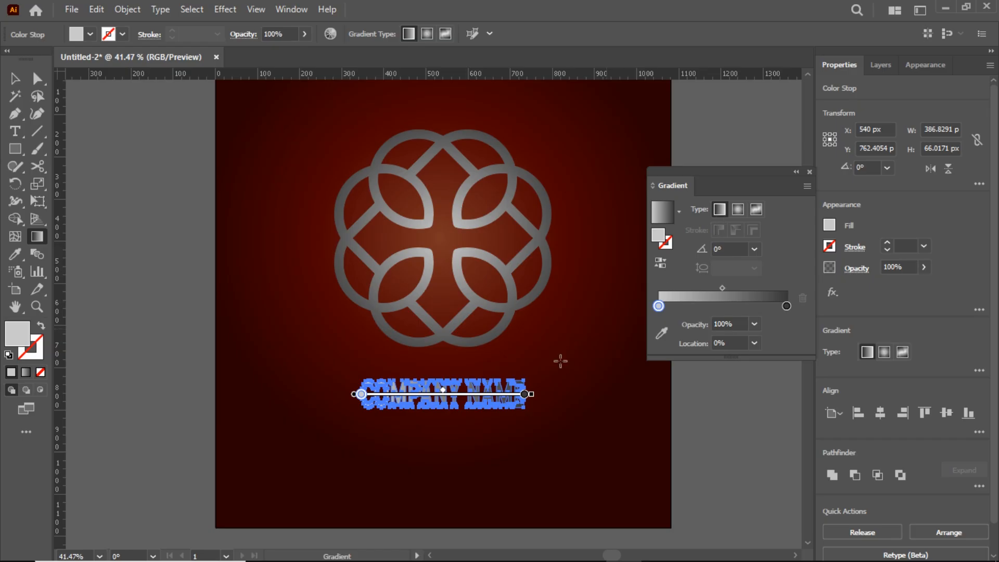
drag(440, 416, 442, 370)
click(662, 263)
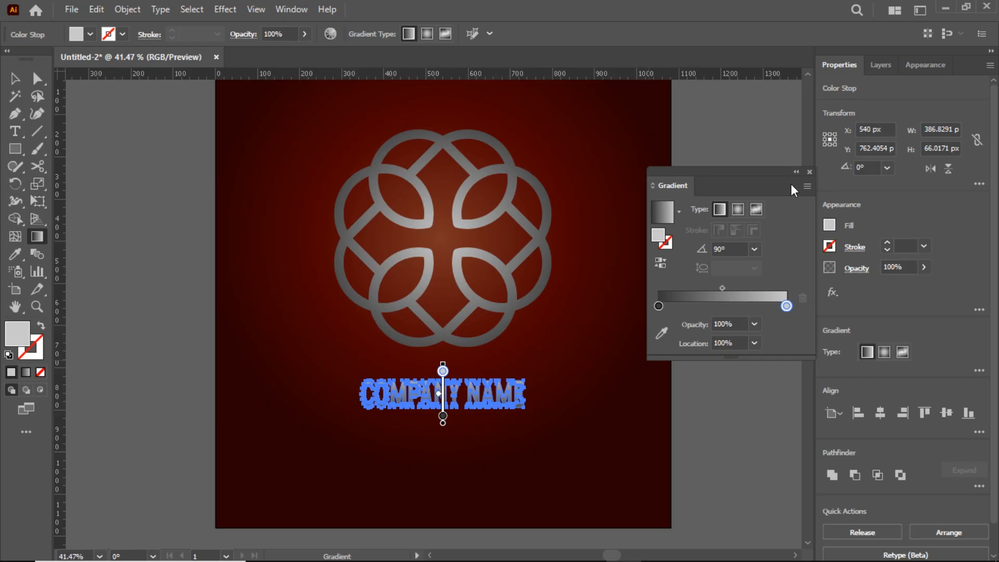
- Close the gradient settings, group the logo with the company name and centre the group vertically on the artboard
click(808, 172)
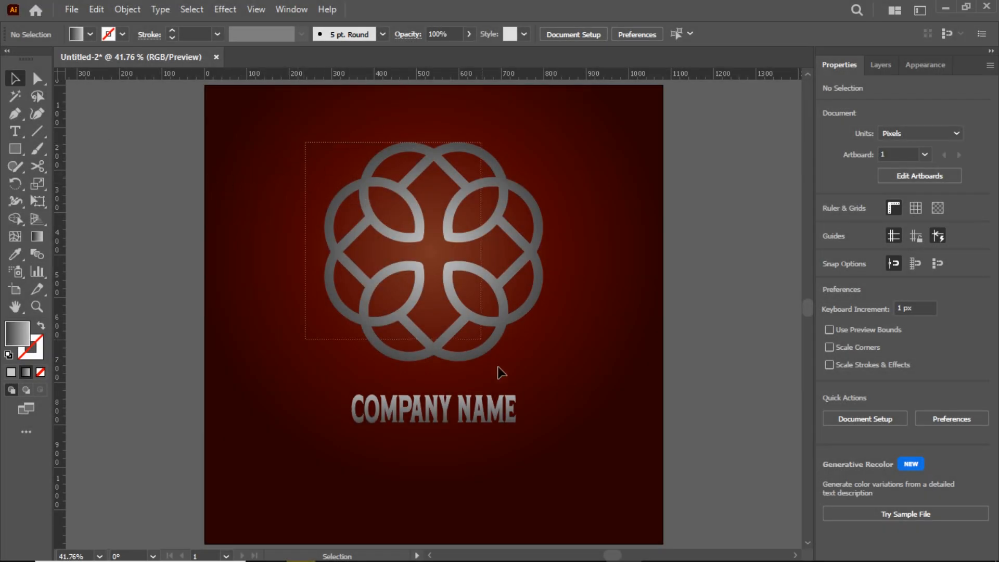
drag(500, 372, 561, 450)
click(128, 10)
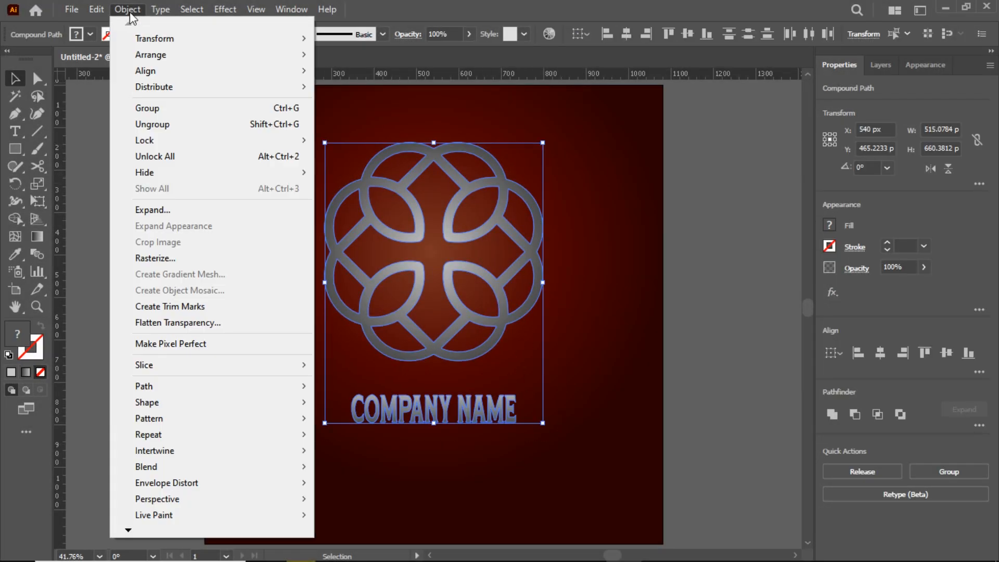
click(147, 108)
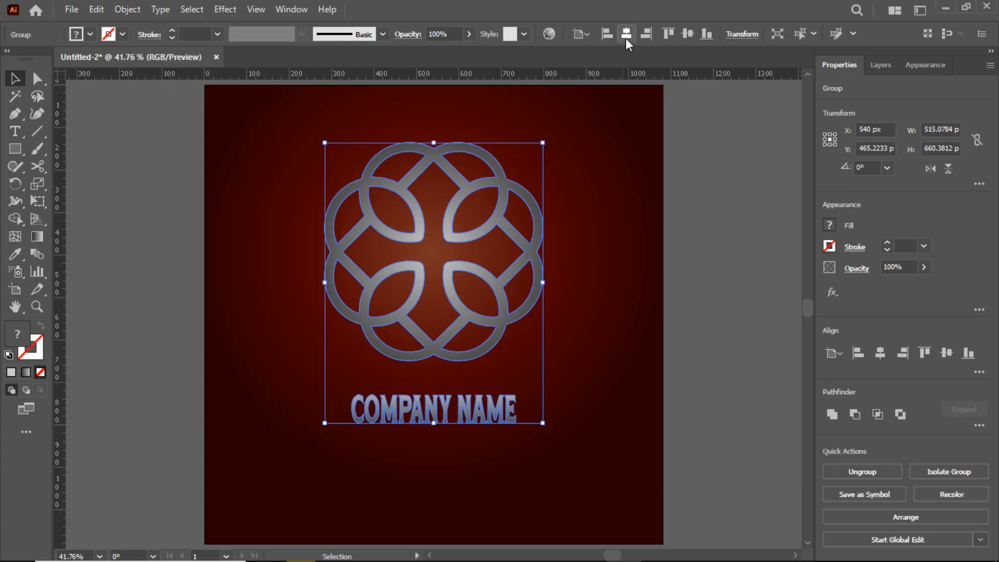
click(687, 33)
click(629, 214)
- Unlock the background rectangle and redraw its radial gradient from the logo's centre out to the artboard's right edge
click(890, 68)
click(842, 146)
click(976, 146)
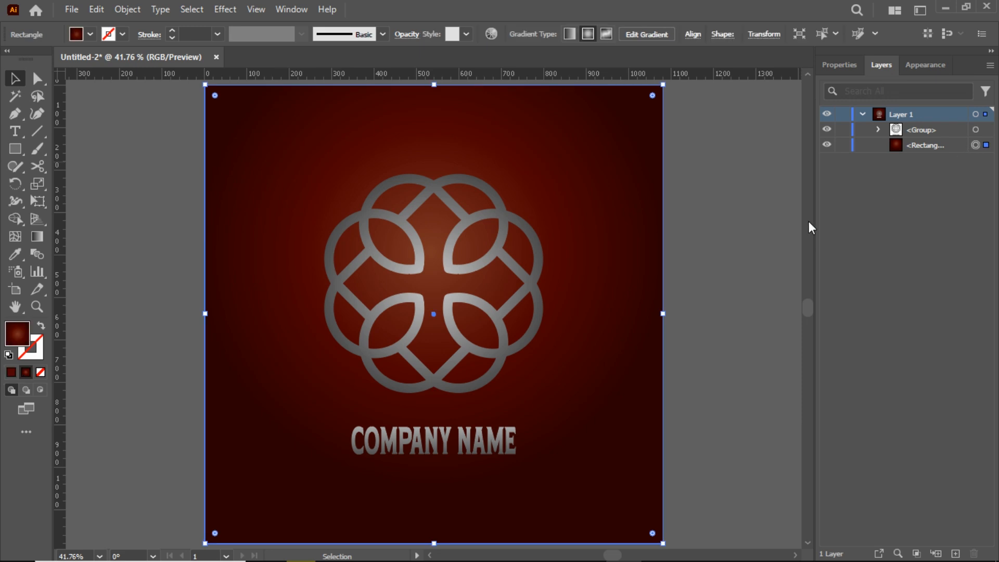
click(37, 236)
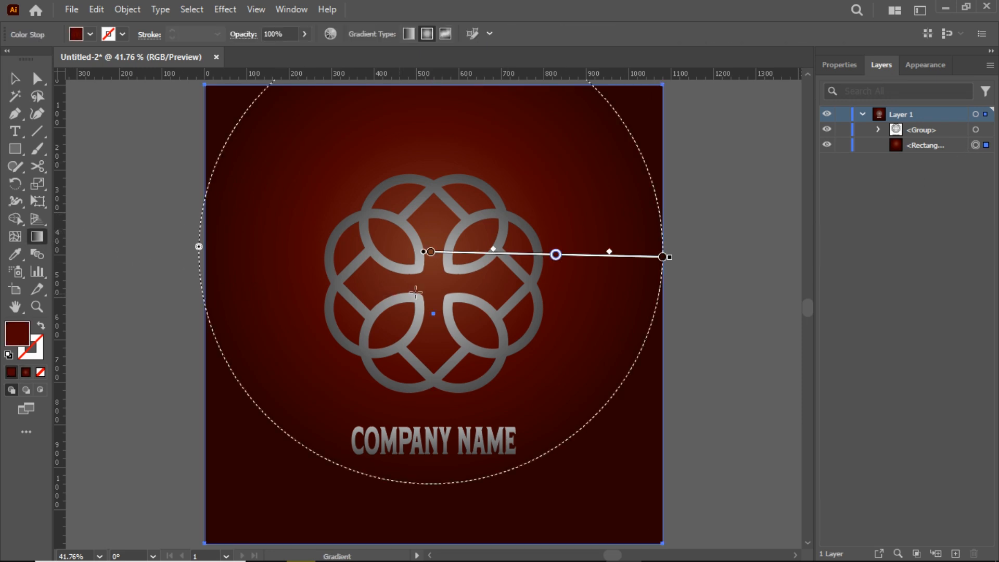
drag(433, 283, 660, 287)
key(v)
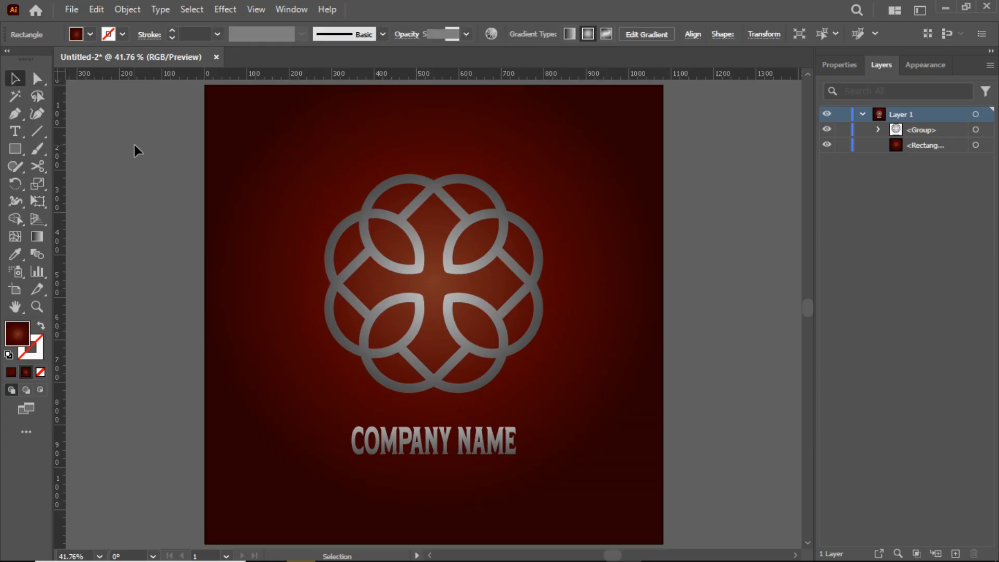
click(134, 145)
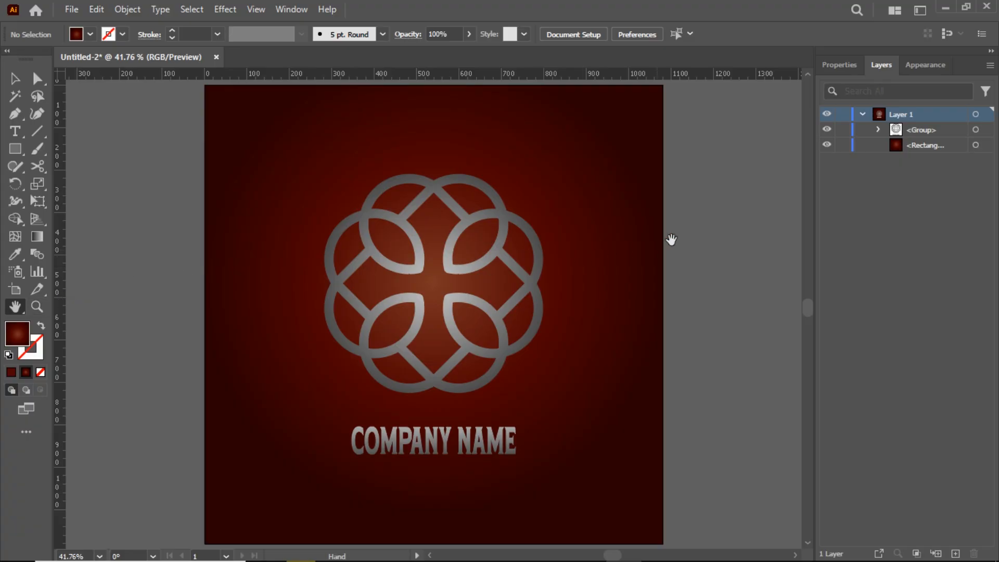